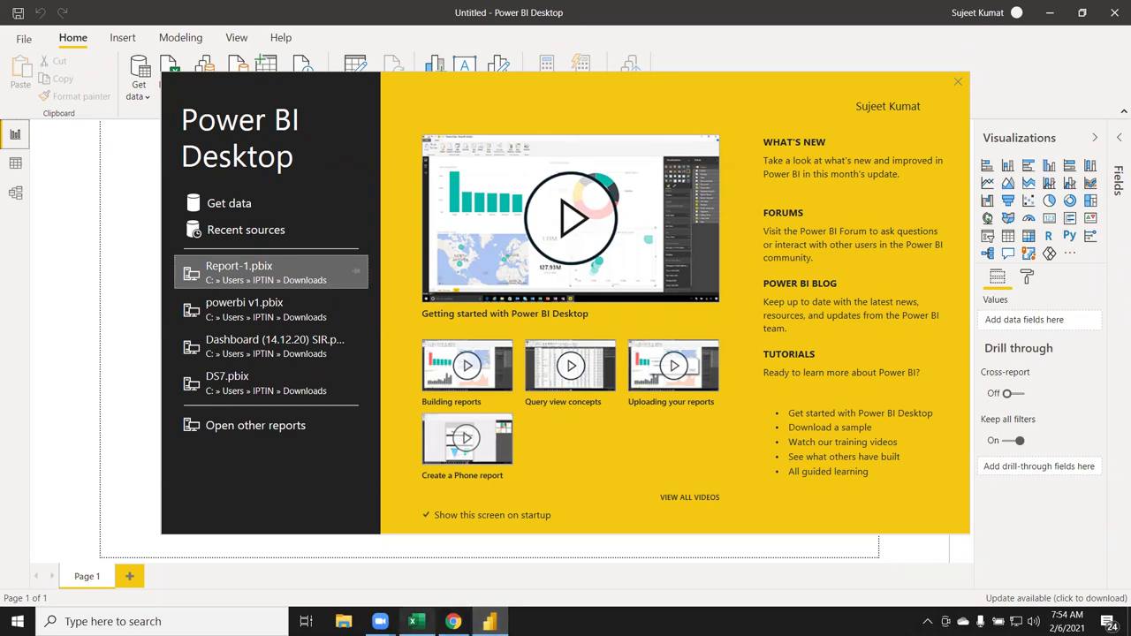
Switch from Power BI Desktop's start screen to the open Book7 Excel workbook.
{"action": "left_click", "coordinate": [413, 621]}
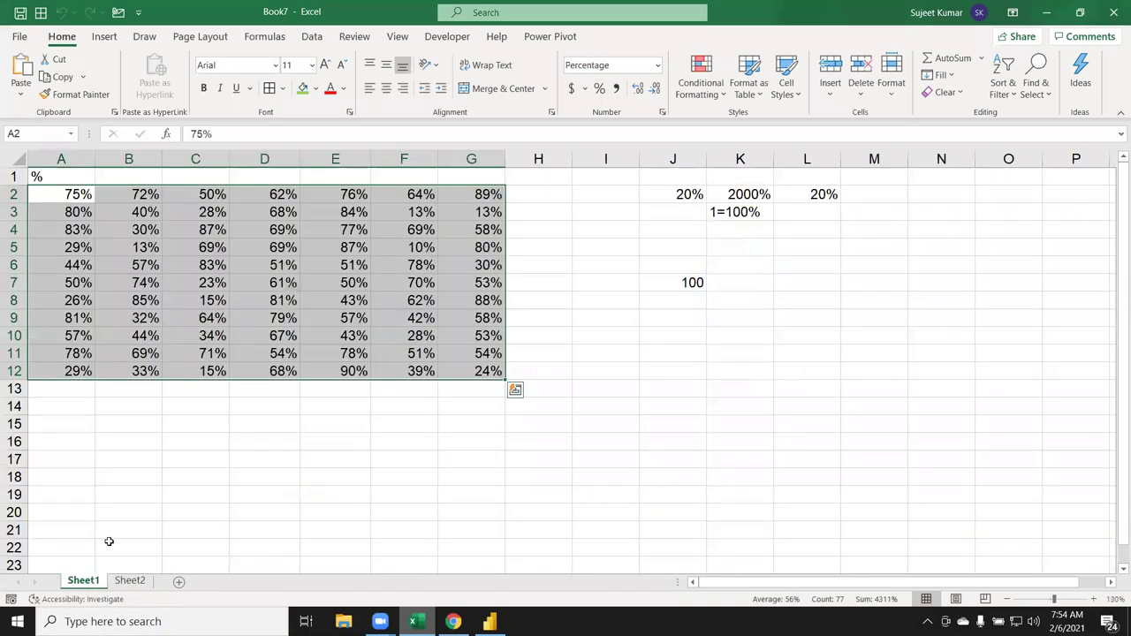
Open the pinned DataP workbook, showing the Qty PivotTable by City and Sales Mode.
{"action": "left_click", "coordinate": [128, 442]}
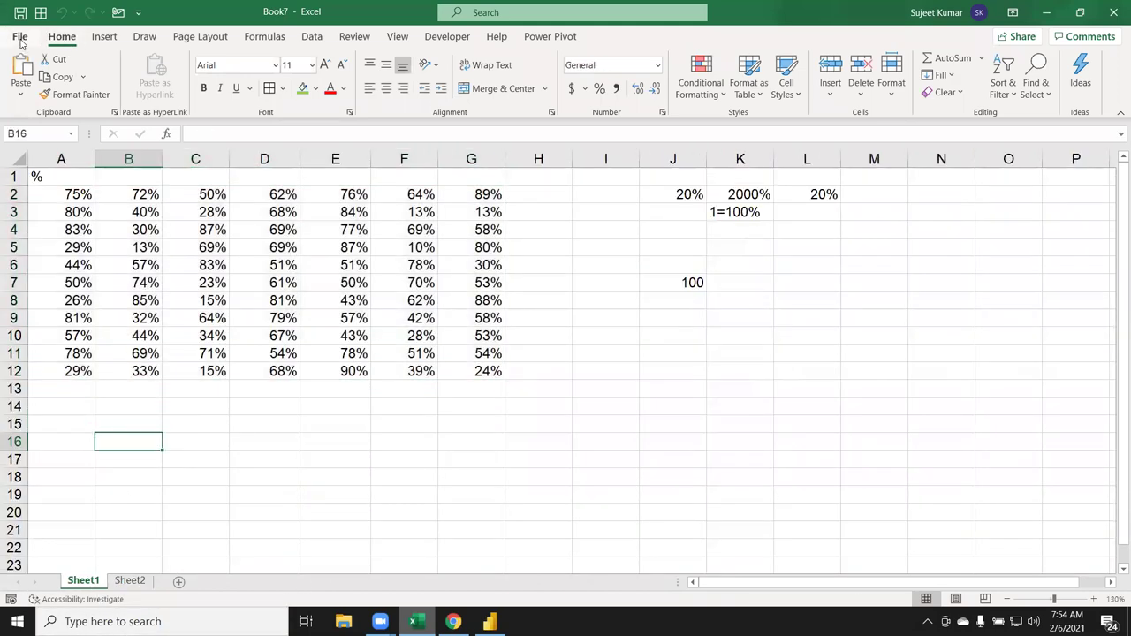
{"action": "left_click", "coordinate": [19, 37]}
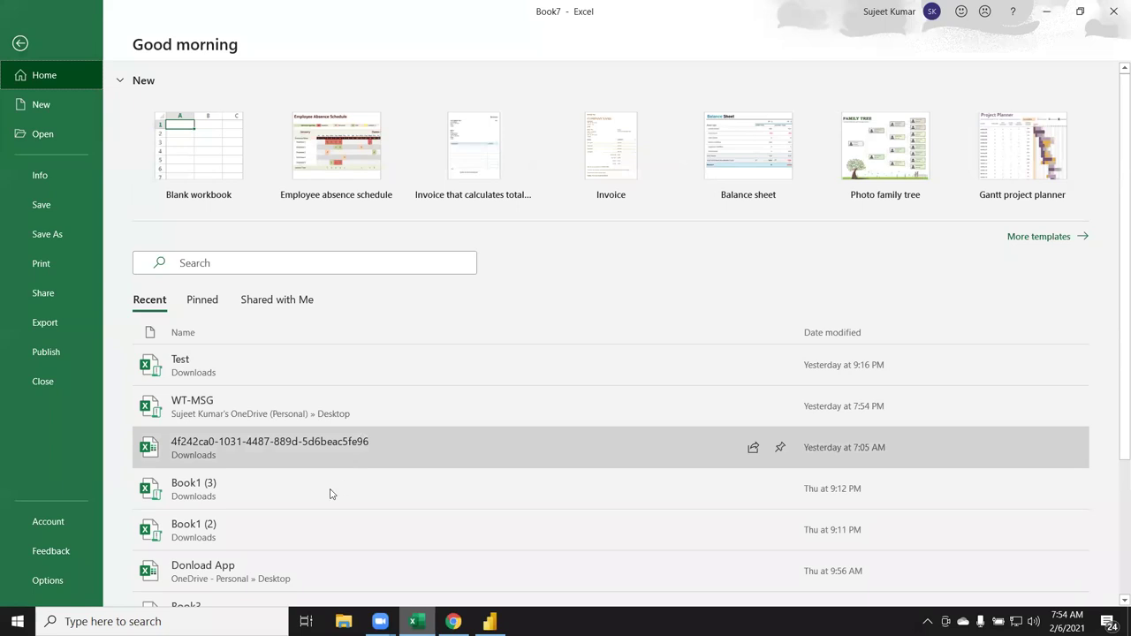
{"action": "scroll", "coordinate": [329, 468], "scroll_direction": "down", "scroll_amount": 2}
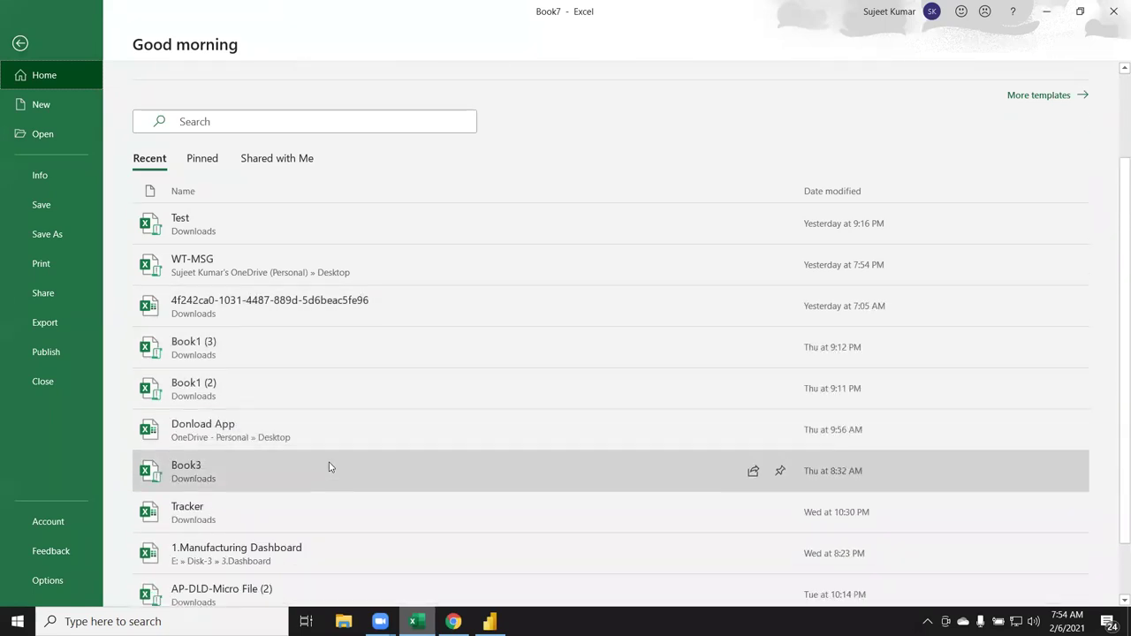
{"action": "scroll", "coordinate": [329, 468], "scroll_direction": "down", "scroll_amount": 1}
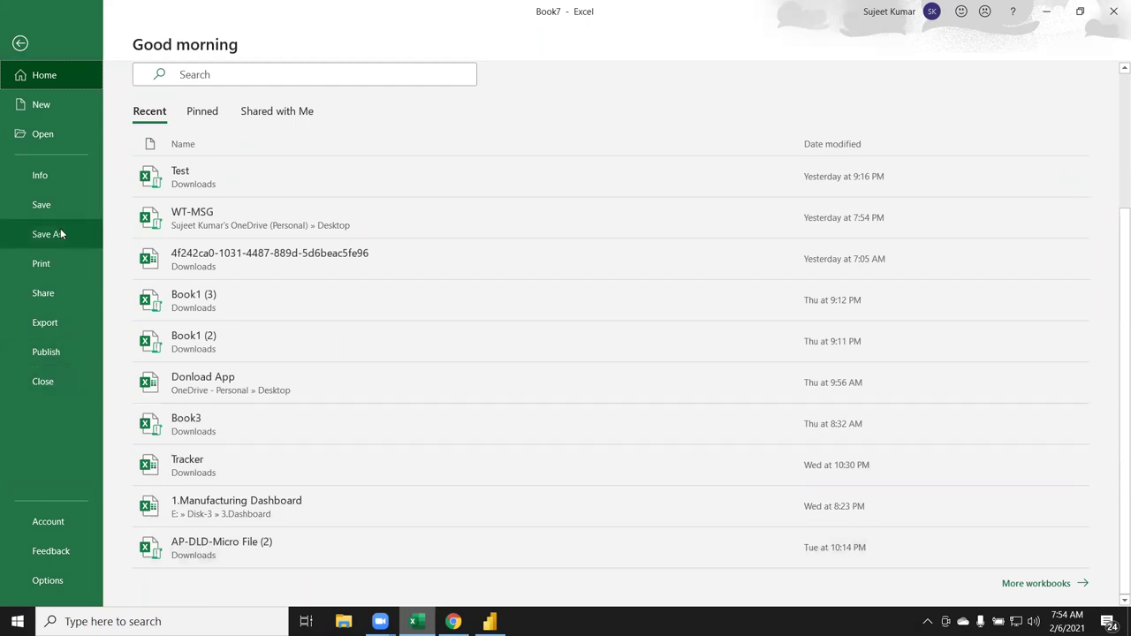
{"action": "left_click", "coordinate": [54, 134]}
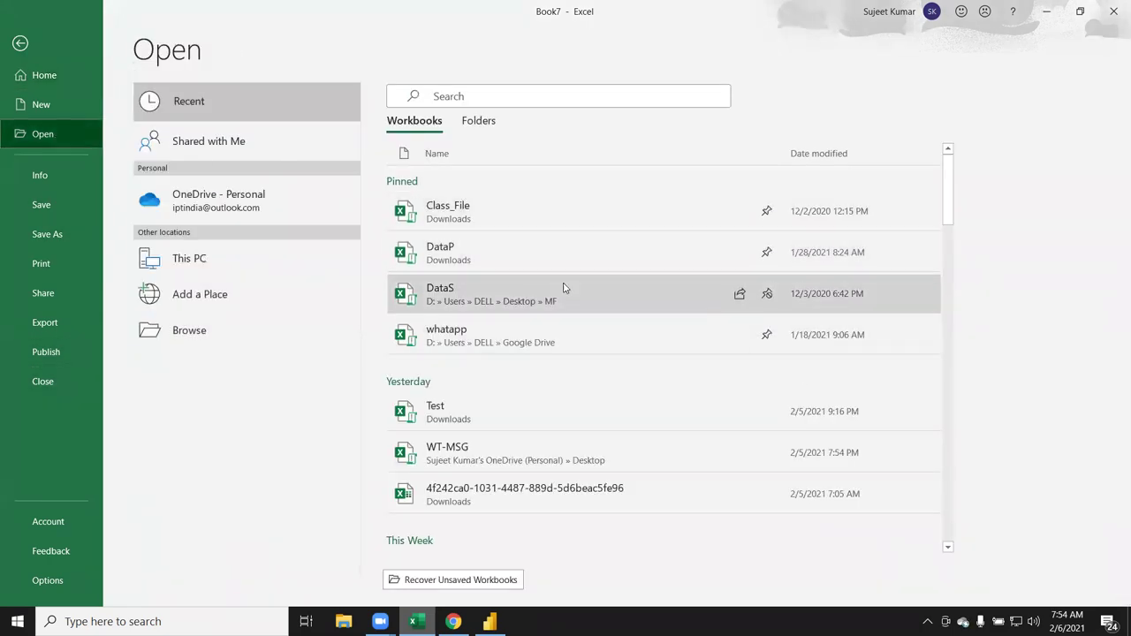
{"action": "left_click", "coordinate": [558, 256]}
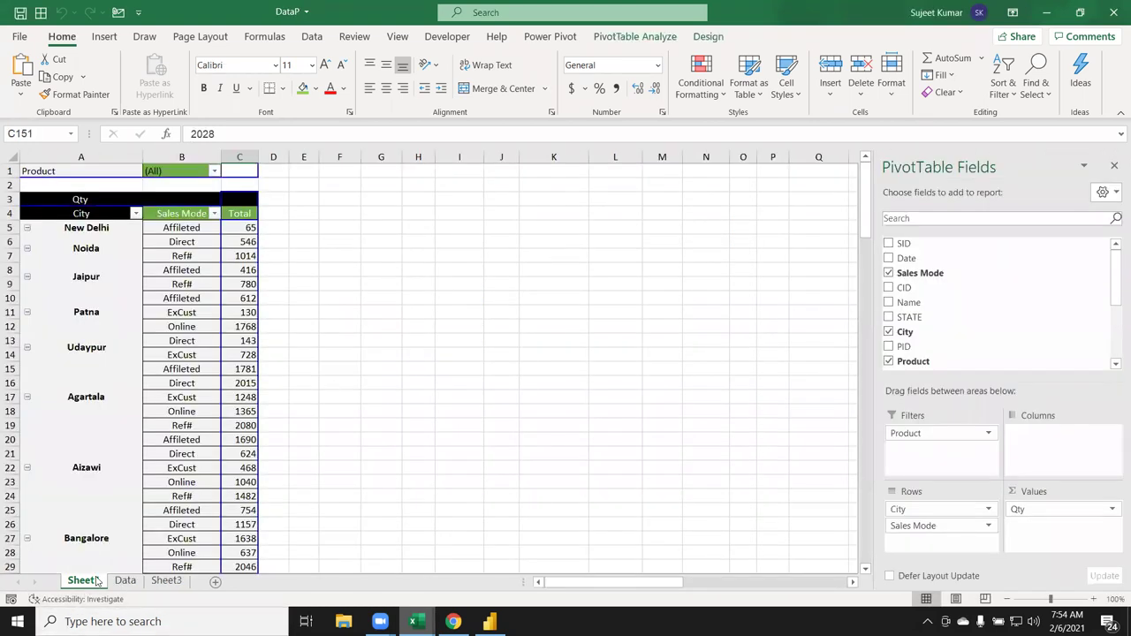
On the Data sheet, AutoFit every column width to its contents.
{"action": "left_click", "coordinate": [125, 580]}
{"action": "left_click", "coordinate": [196, 338]}
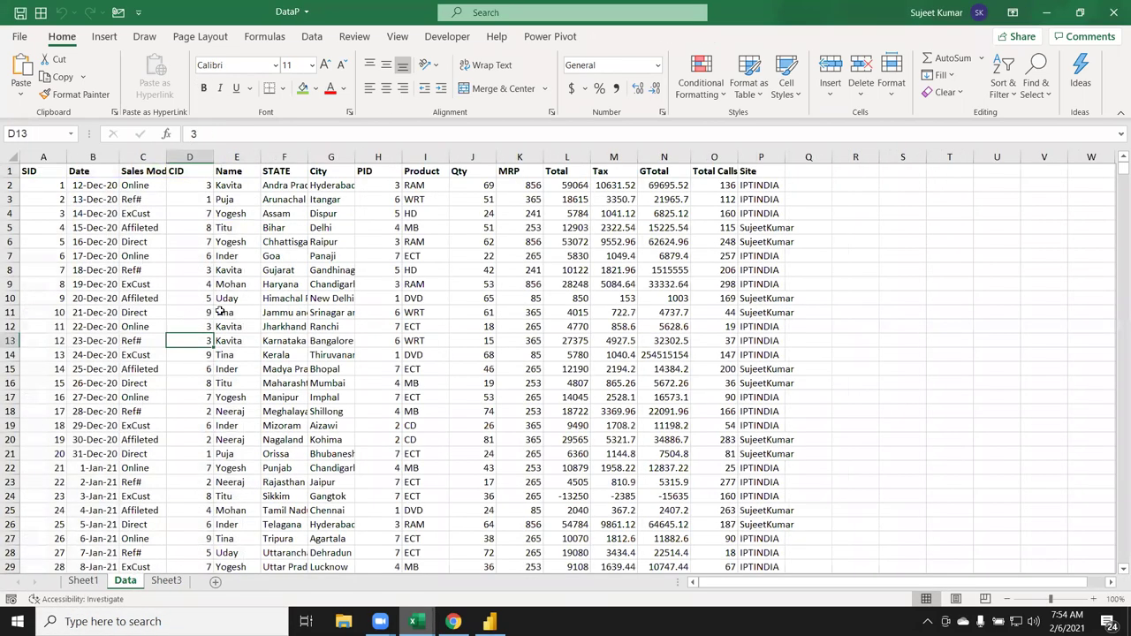
{"action": "left_click", "coordinate": [319, 272]}
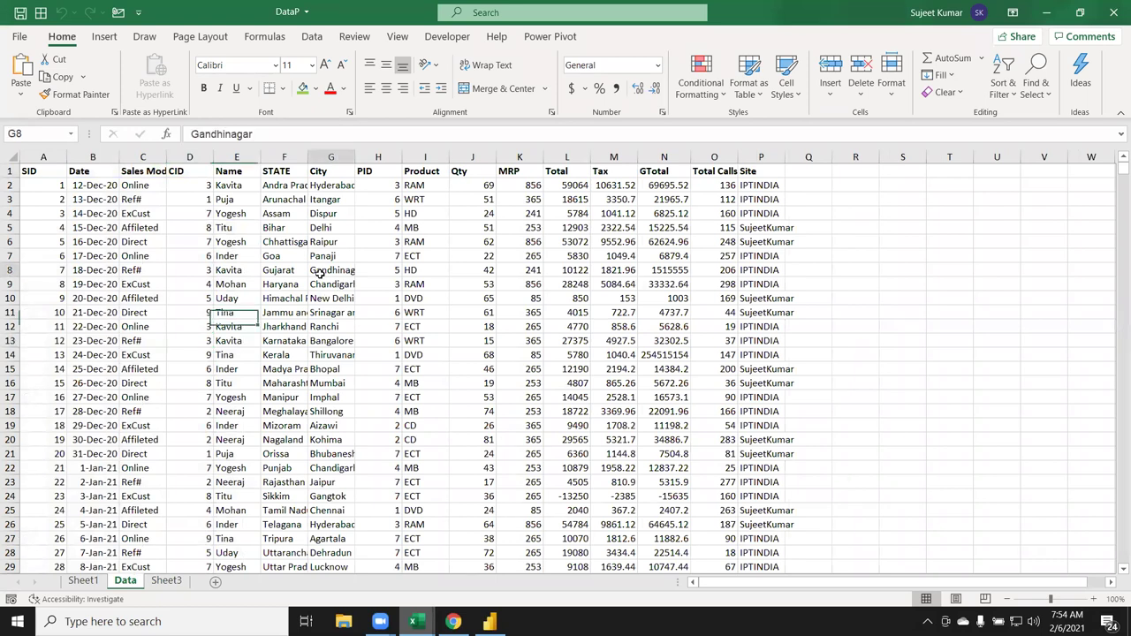
{"action": "left_click_drag", "start_coordinate": [332, 337], "coordinate": [352, 328]}
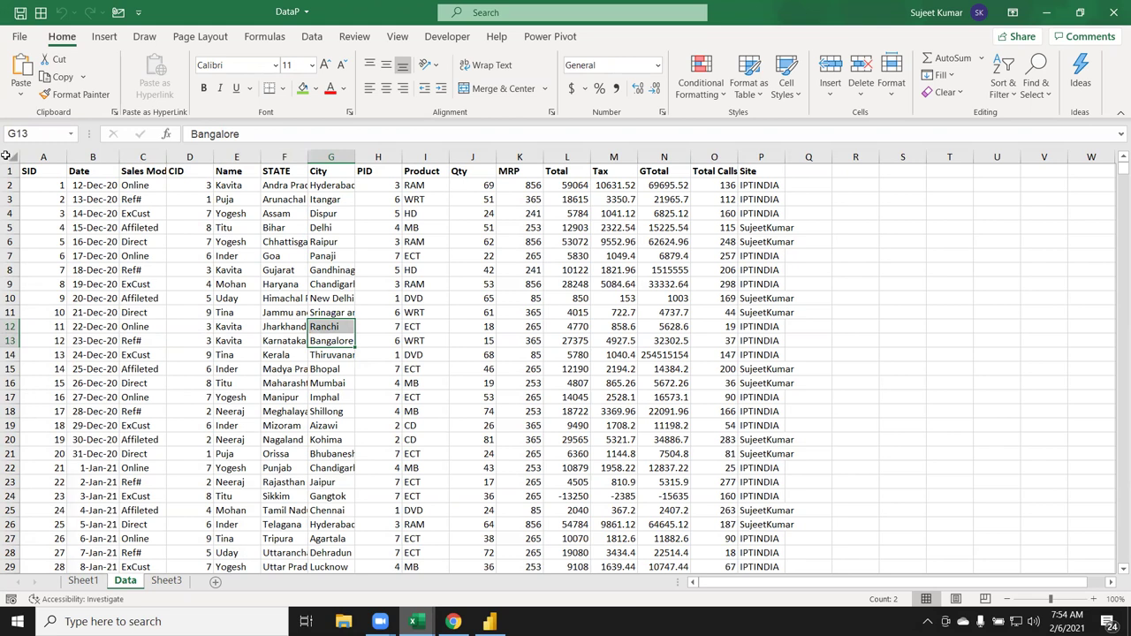
{"action": "left_click", "coordinate": [5, 155]}
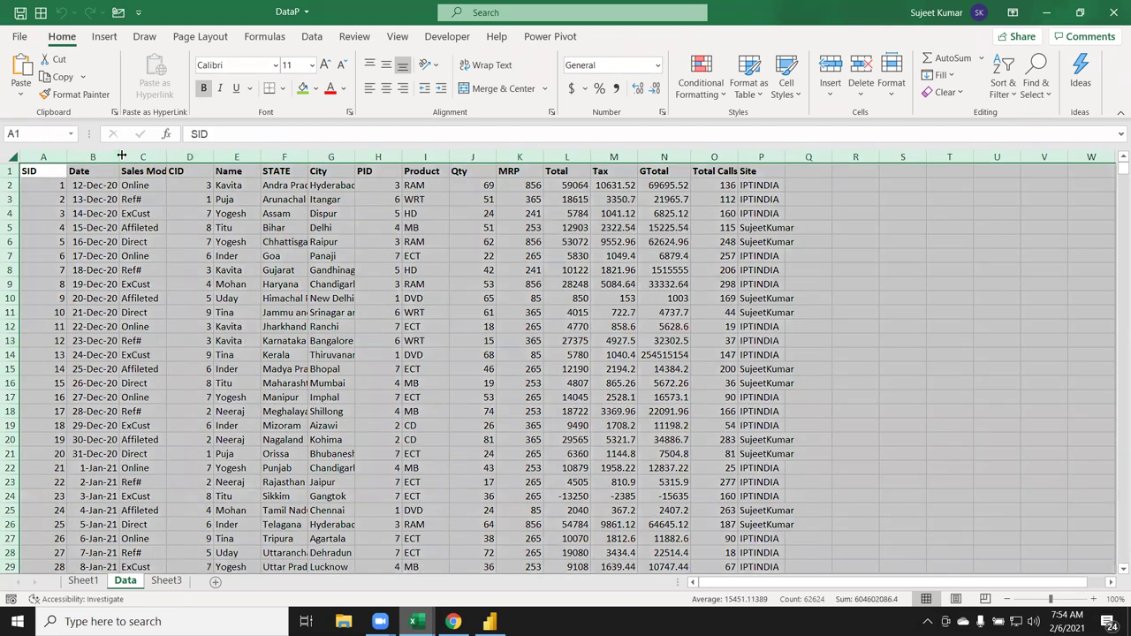
{"action": "double_click", "coordinate": [257, 151]}
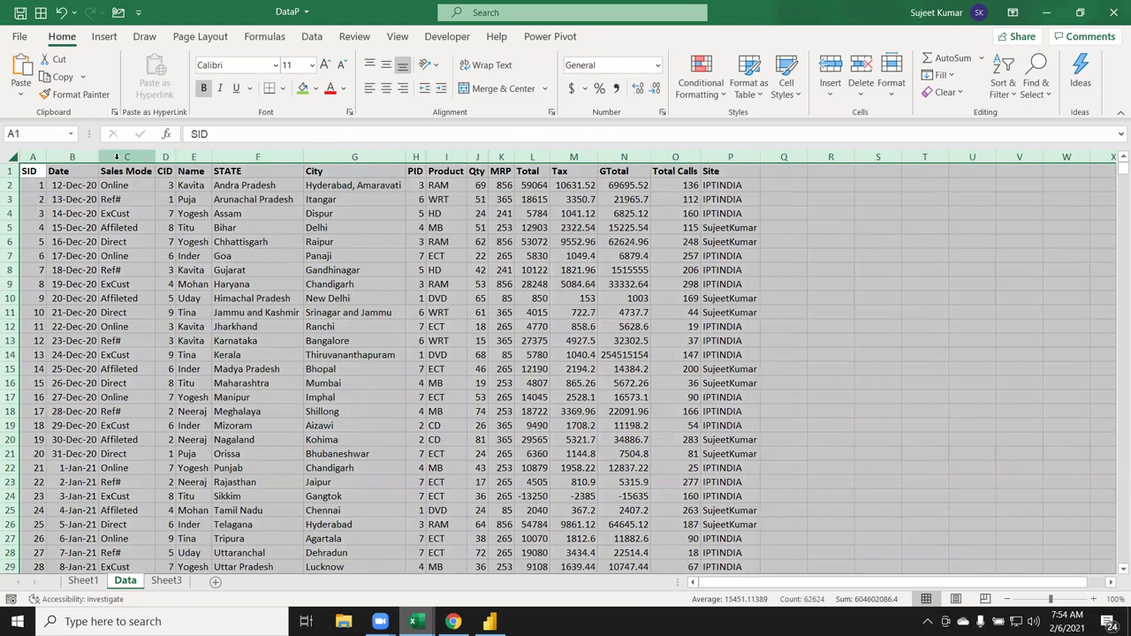
{"action": "left_click", "coordinate": [123, 226]}
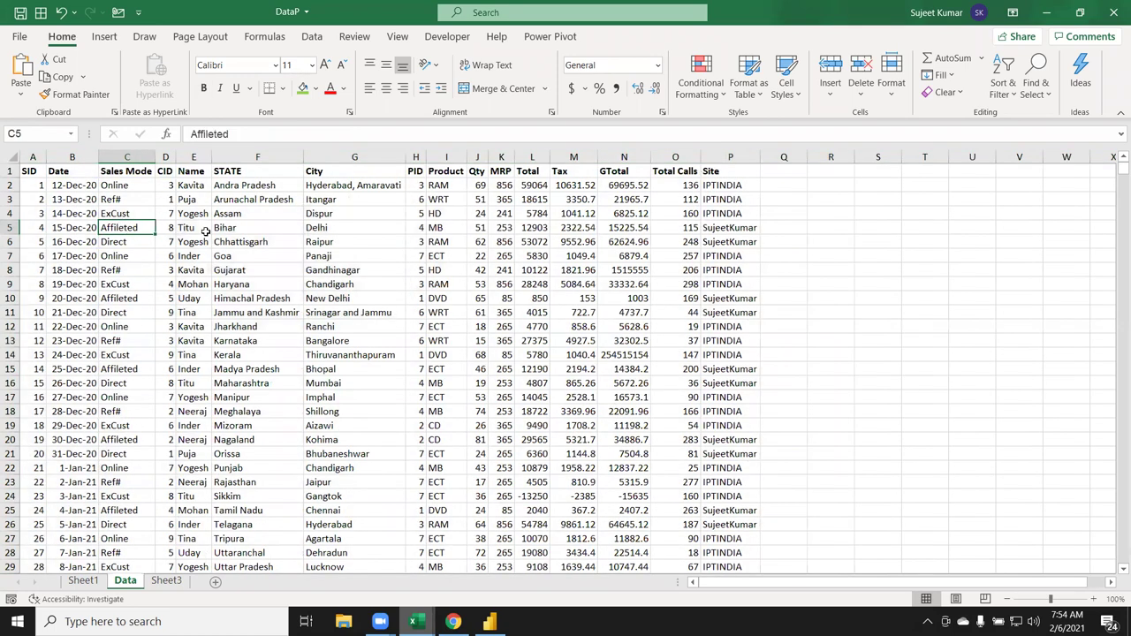
Apply All Borders to the whole sales table, from header A1 down to the last row.
{"action": "left_click", "coordinate": [32, 171]}
{"action": "key", "text": "ctrl+shift+Right"}
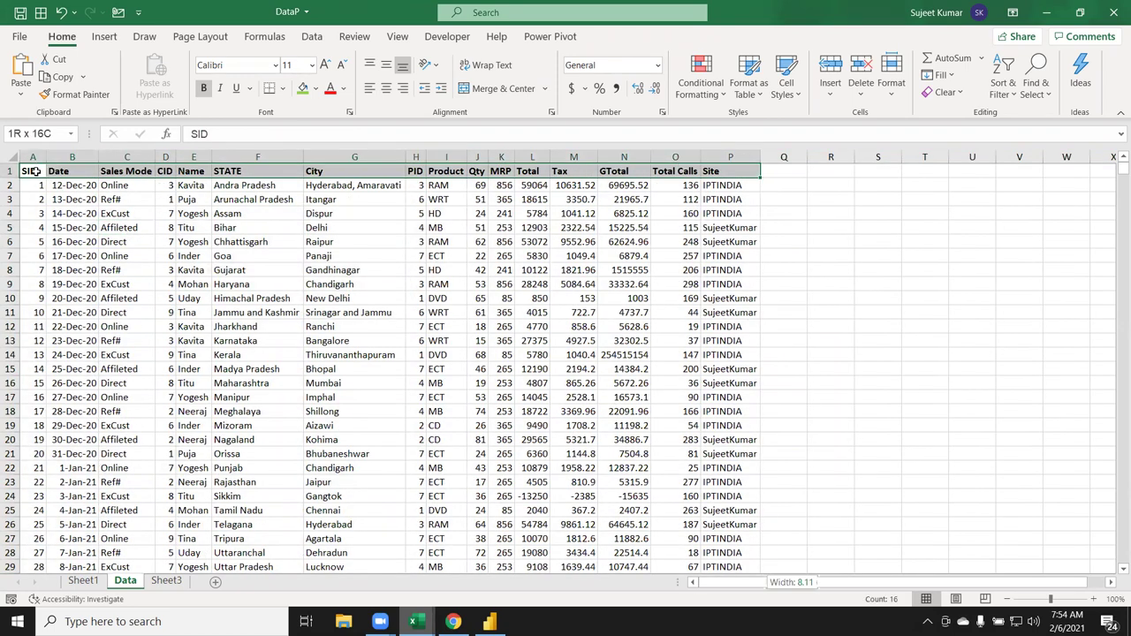
{"action": "key", "text": "ctrl+shift+Down"}
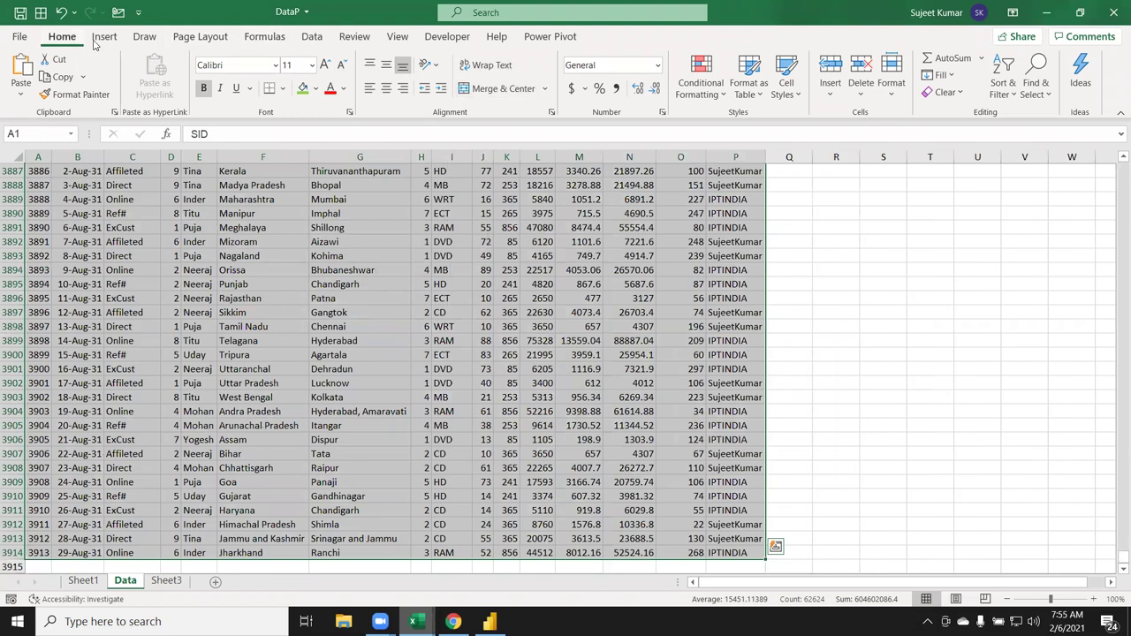
{"action": "left_click", "coordinate": [282, 90]}
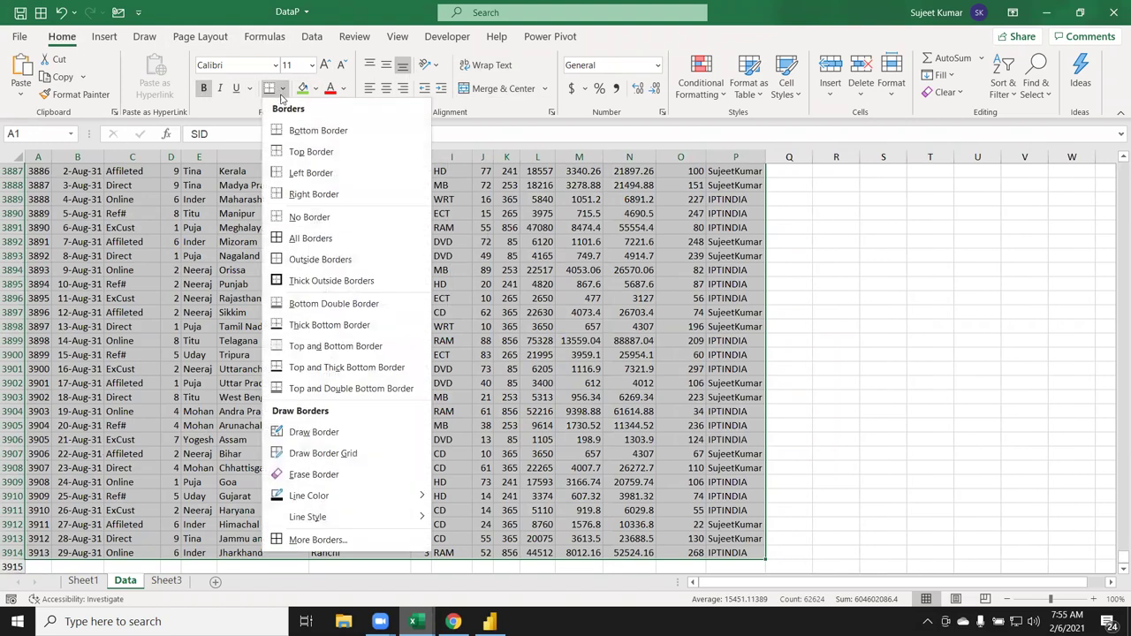
{"action": "left_click", "coordinate": [288, 243]}
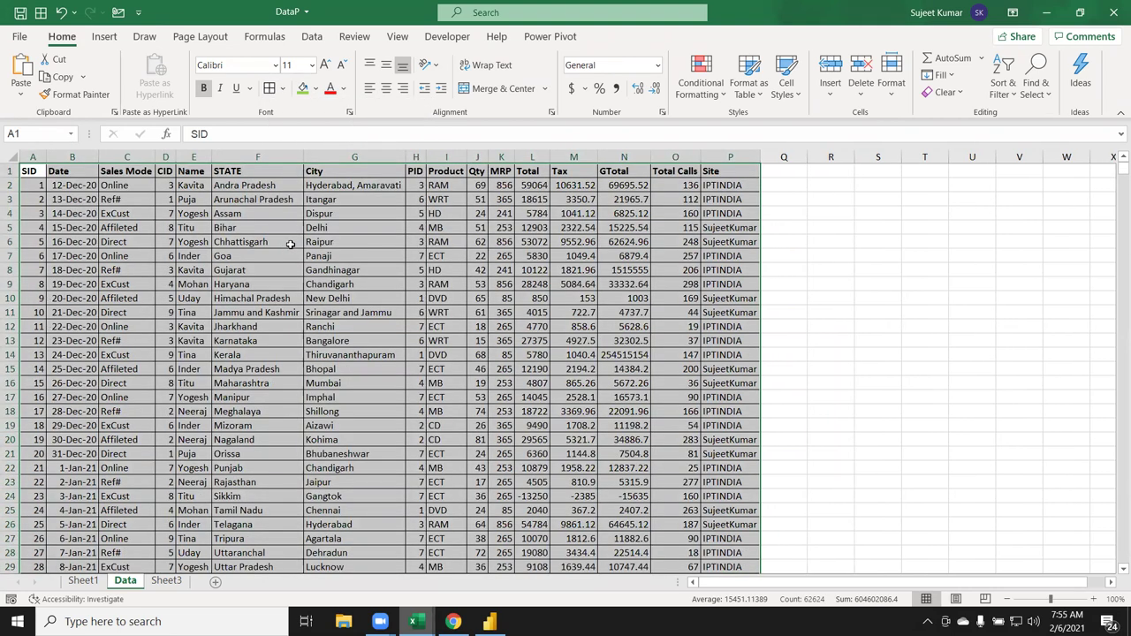
Set the Data sheet's print width to fit 1 page.
{"action": "left_click", "coordinate": [292, 241]}
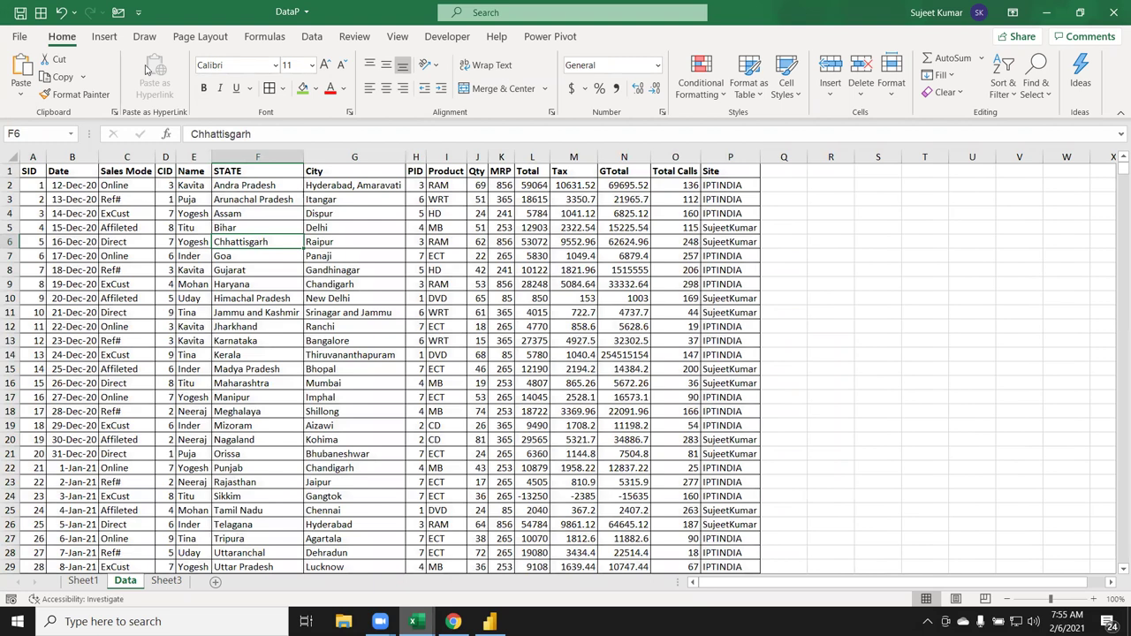
{"action": "left_click", "coordinate": [196, 44]}
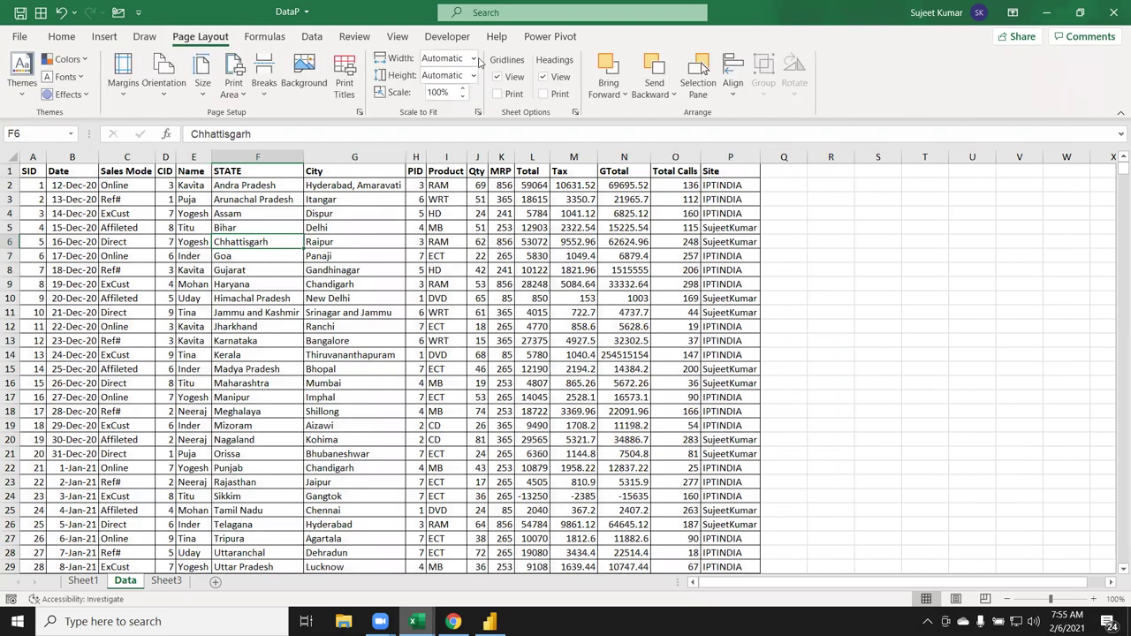
{"action": "left_click", "coordinate": [473, 60]}
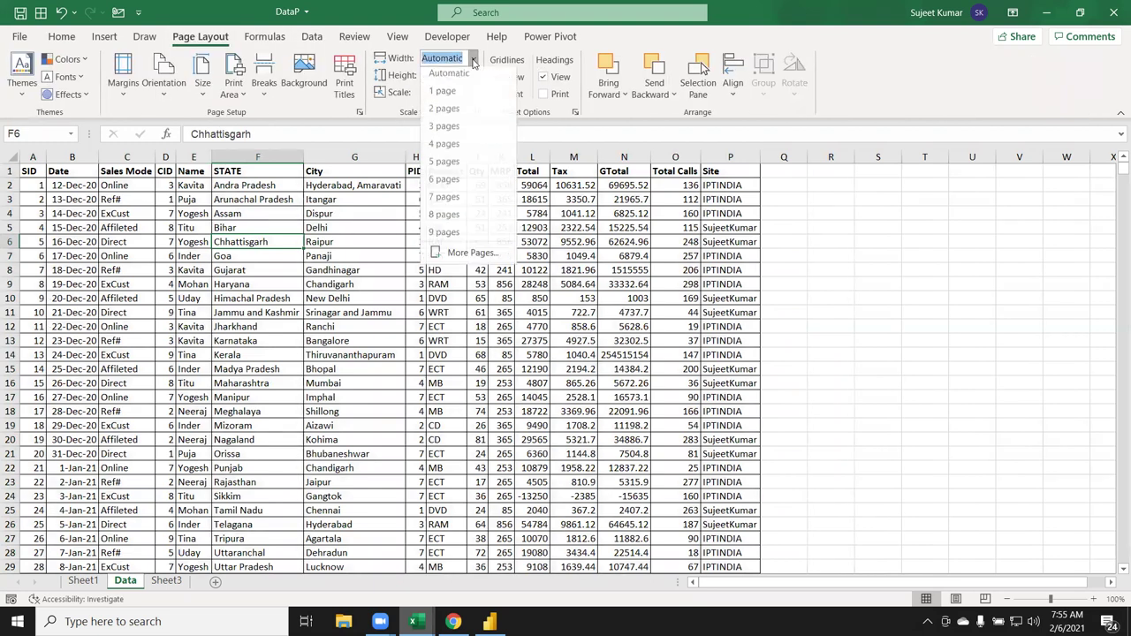
{"action": "left_click", "coordinate": [444, 94]}
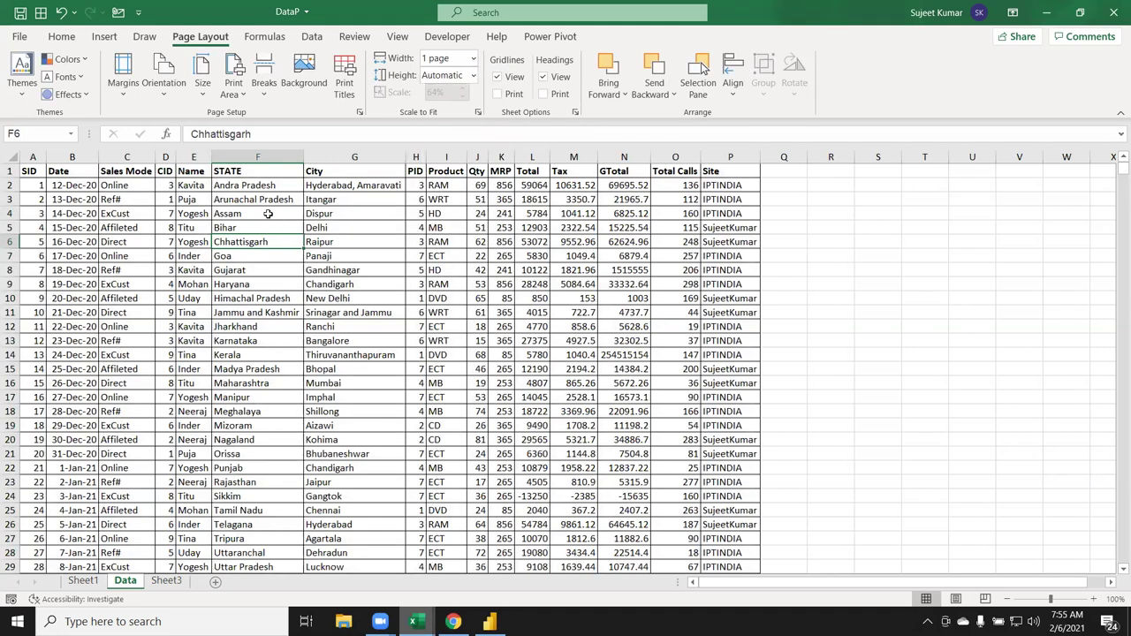
Set $1:$1 as the rows to repeat at the top of each printed page.
{"action": "left_click", "coordinate": [6, 154]}
{"action": "left_click", "coordinate": [71, 270]}
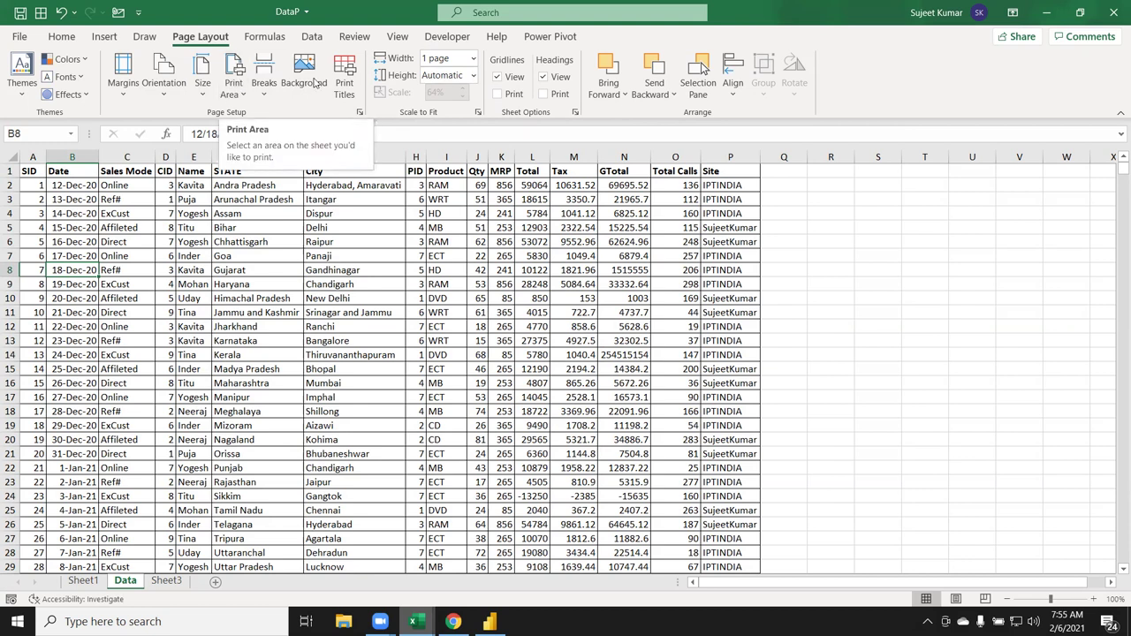
{"action": "left_click", "coordinate": [356, 80]}
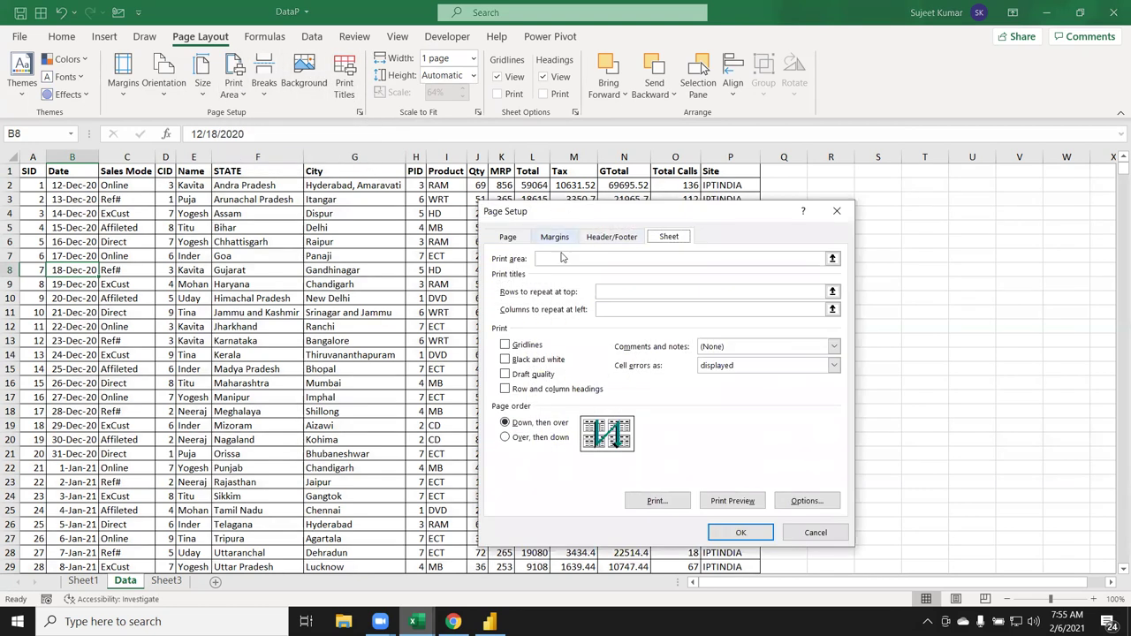
{"action": "left_click", "coordinate": [598, 295]}
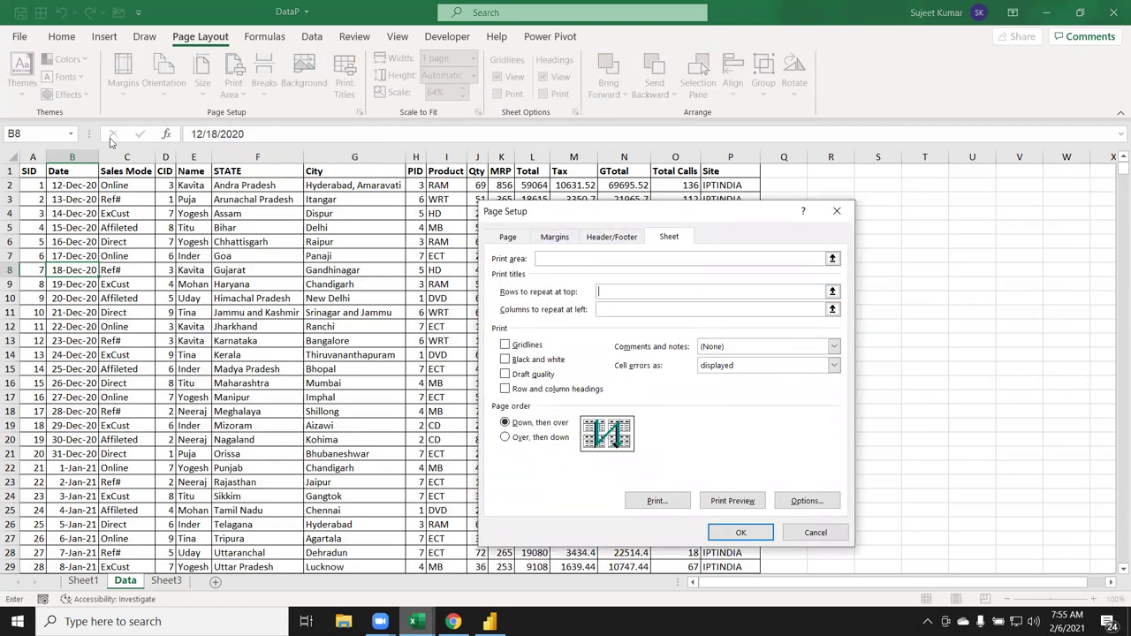
{"action": "left_click_drag", "start_coordinate": [10, 171], "coordinate": [685, 161]}
{"action": "left_click", "coordinate": [741, 533]}
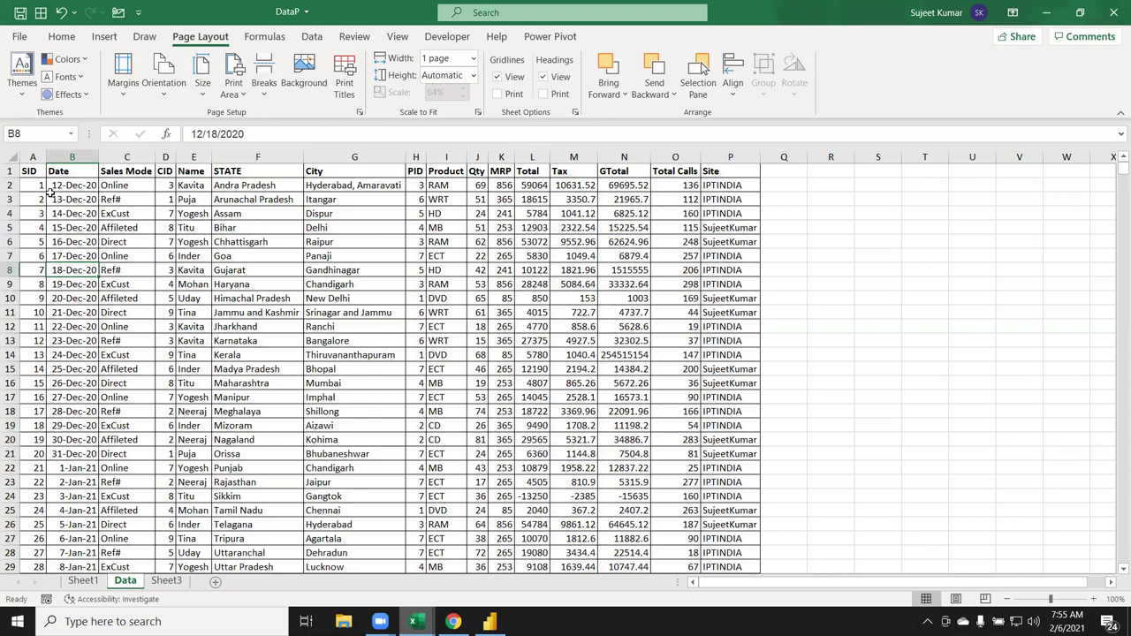
{"action": "left_click_drag", "start_coordinate": [139, 369], "coordinate": [141, 353]}
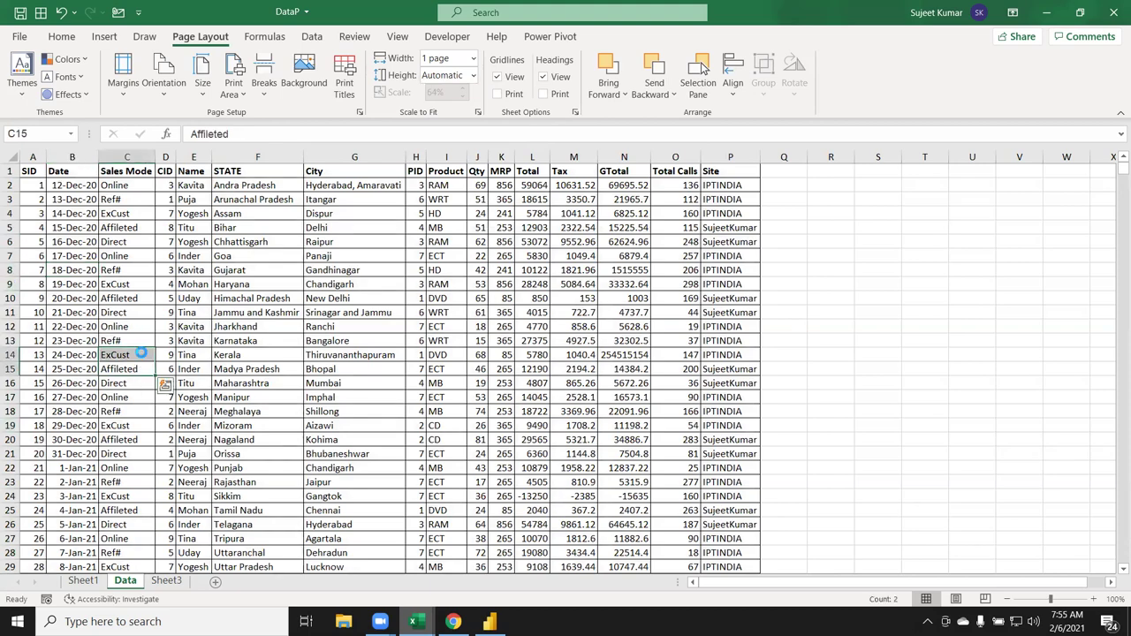
Page through the 55-page print preview to confirm the header row repeats.
{"action": "key", "text": "ctrl+p"}
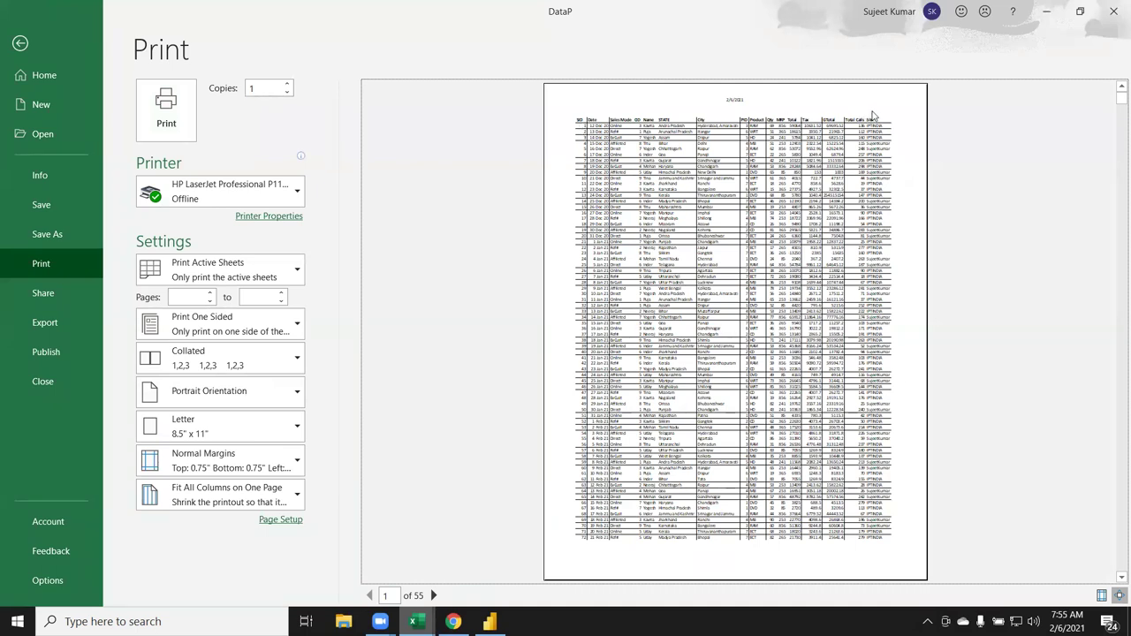
{"action": "left_click", "coordinate": [434, 596]}
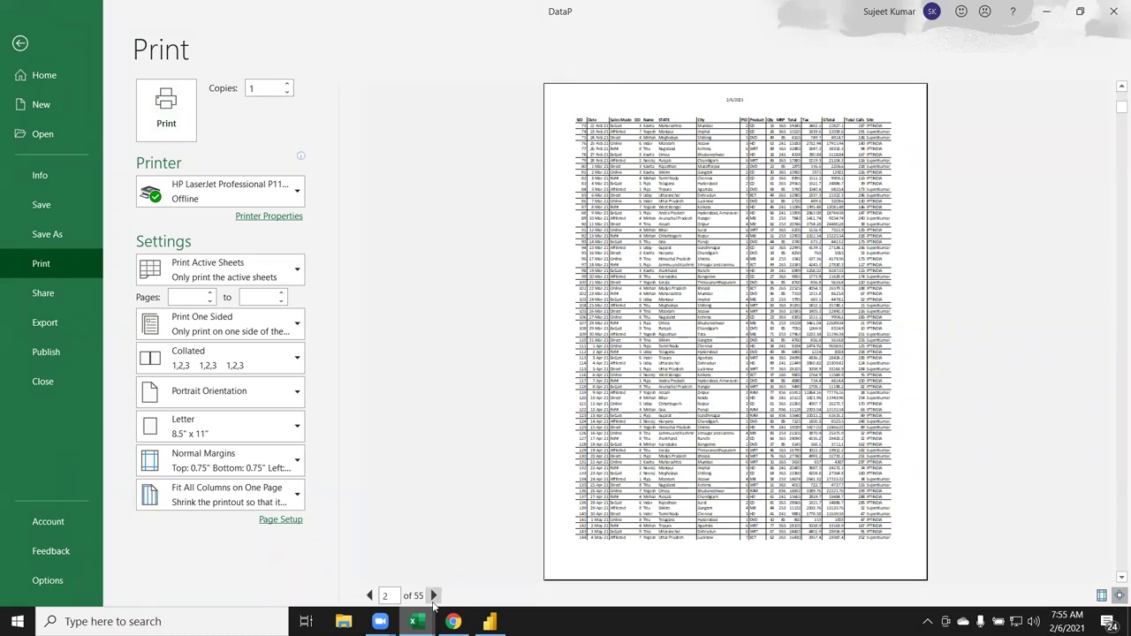
{"action": "left_click", "coordinate": [433, 596]}
{"action": "left_click", "coordinate": [433, 596]}
{"action": "left_click", "coordinate": [433, 596]}
{"action": "left_click", "coordinate": [434, 597]}
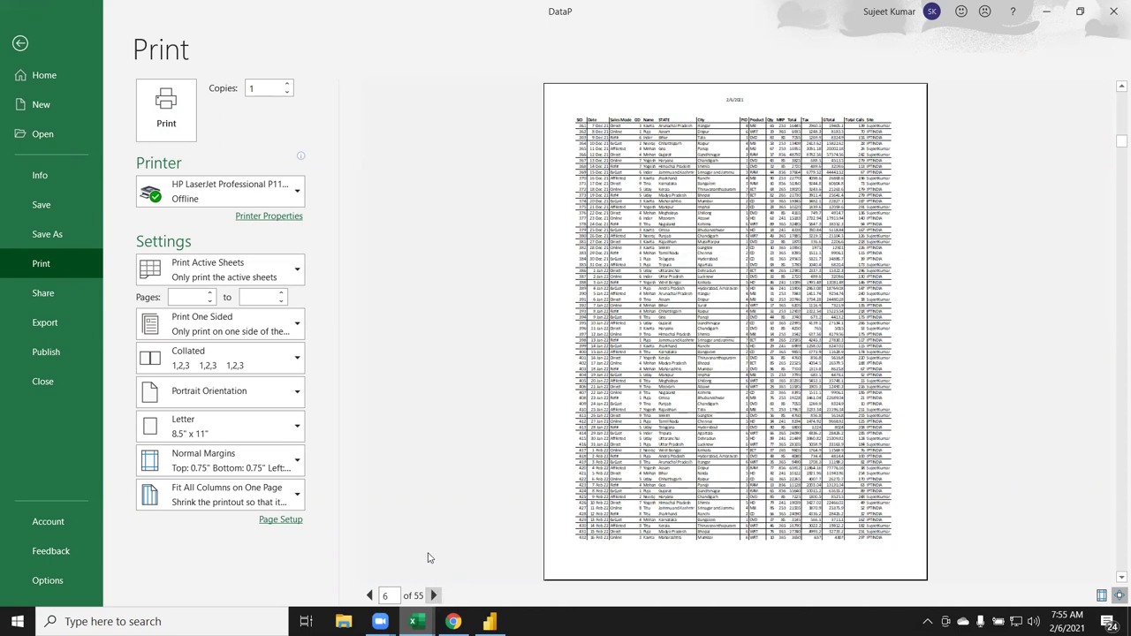
Check the printer list without changing it, then go to the Export page.
{"action": "left_click", "coordinate": [212, 202]}
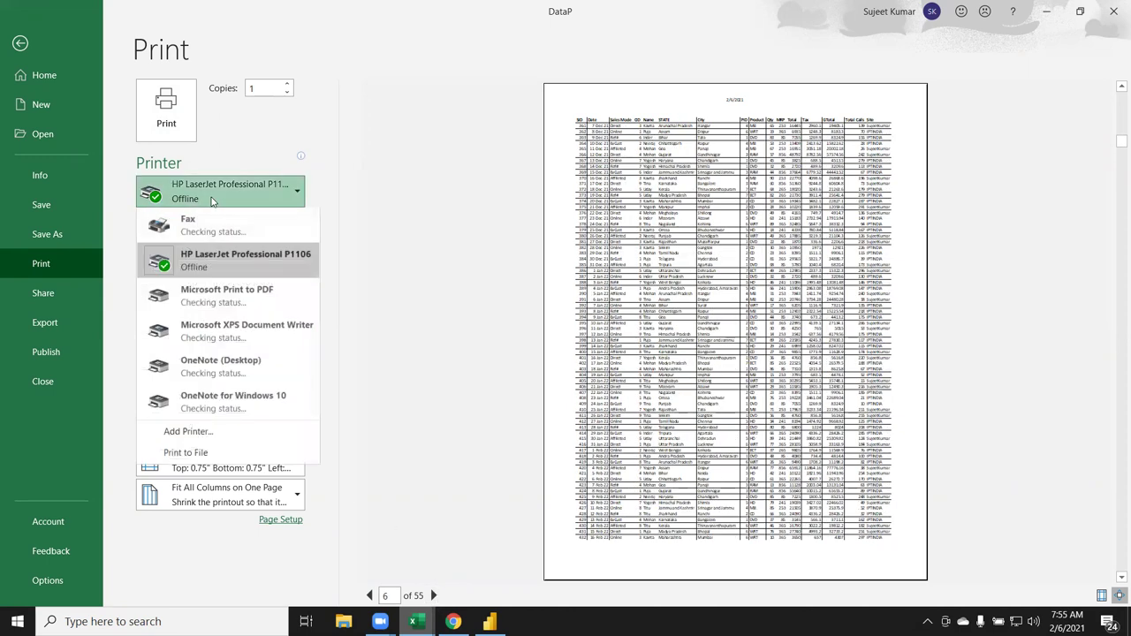
{"action": "left_click", "coordinate": [1, 442]}
{"action": "left_click", "coordinate": [34, 327]}
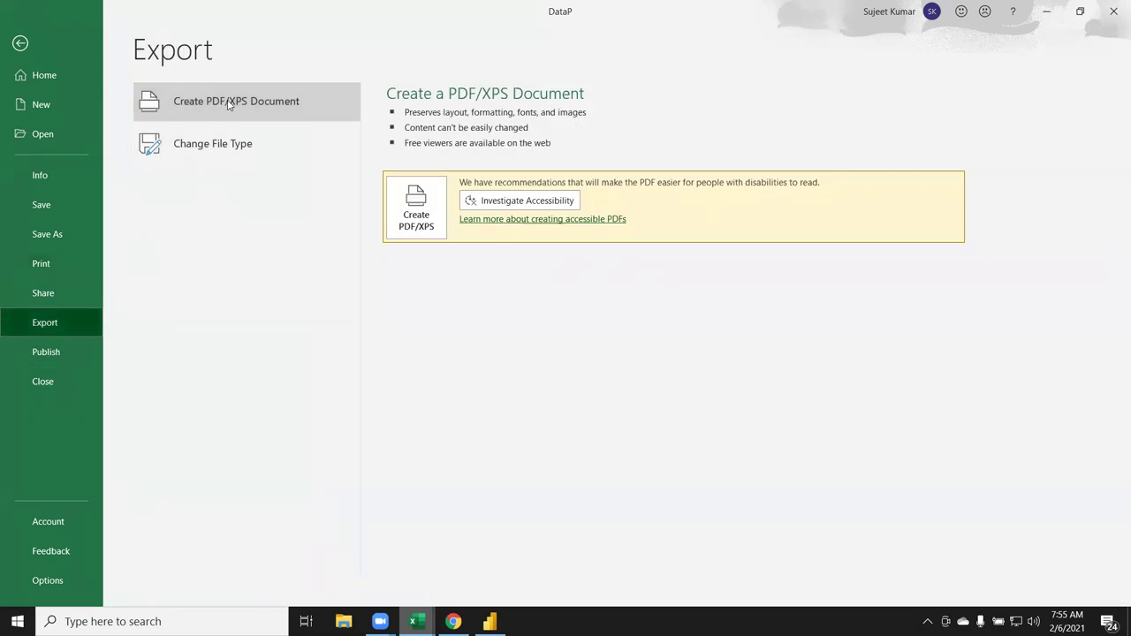
Publish the Data sheet as DataP.pdf in Downloads, replacing the existing file.
{"action": "left_click", "coordinate": [423, 226]}
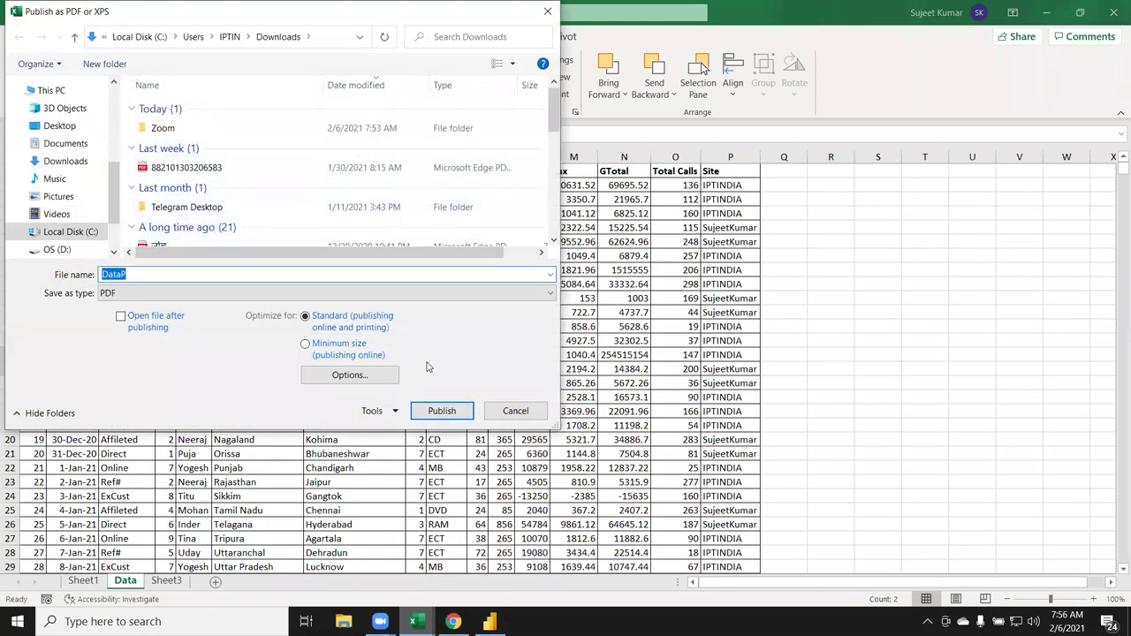
{"action": "left_click", "coordinate": [443, 412]}
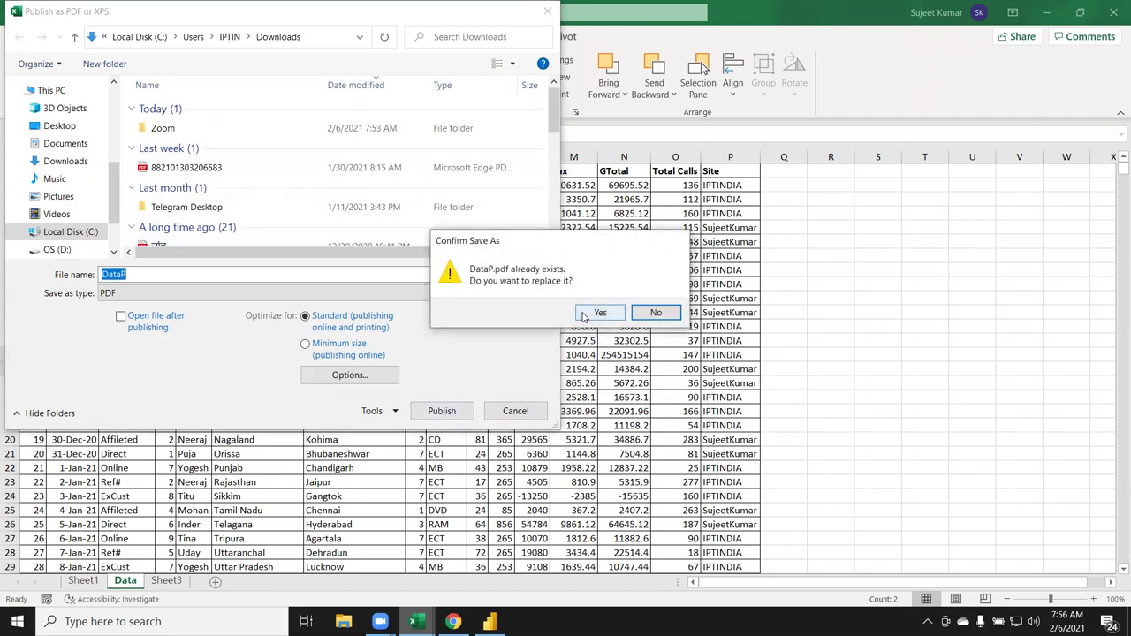
{"action": "left_click", "coordinate": [592, 313]}
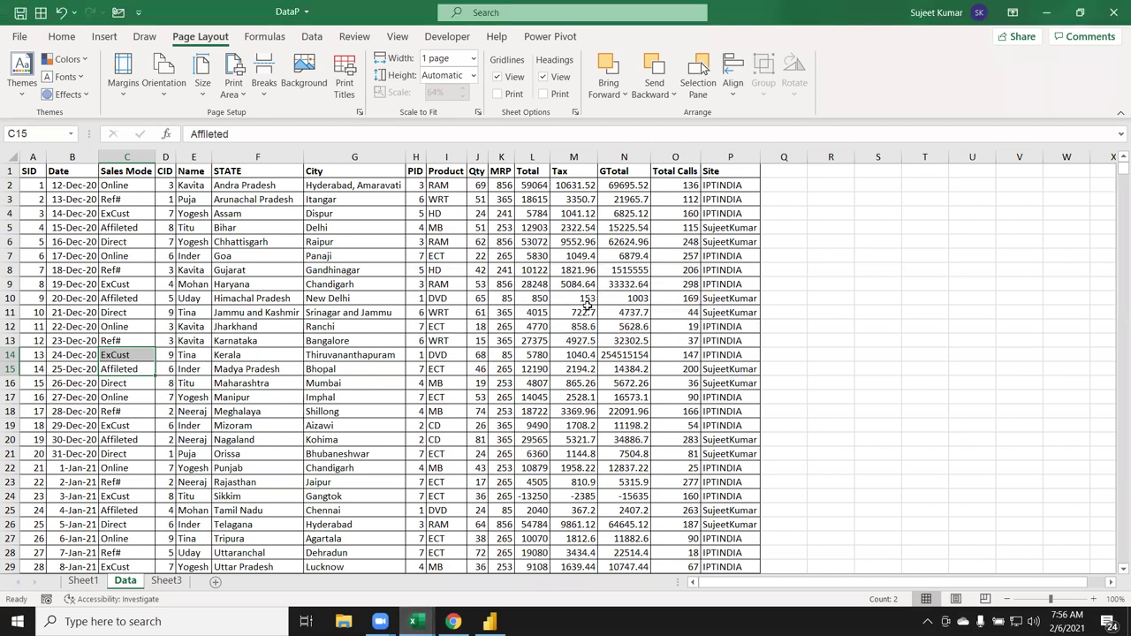
Minimize Excel and open DataP.pdf from File Explorer's Recent files.
{"action": "left_click", "coordinate": [1046, 12]}
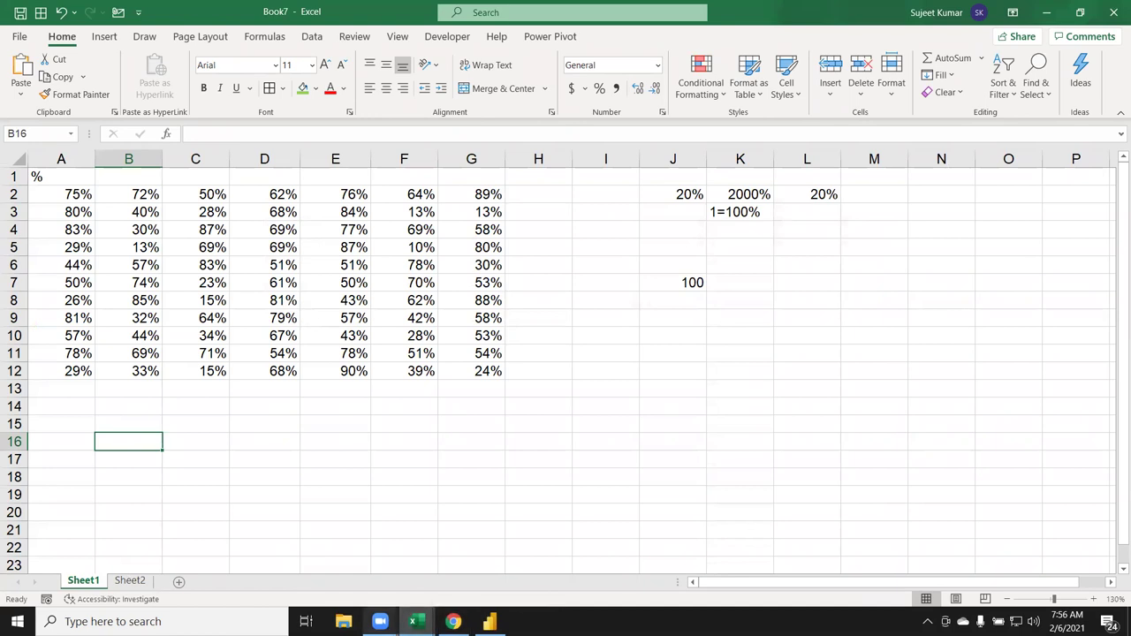
{"action": "left_click", "coordinate": [344, 621]}
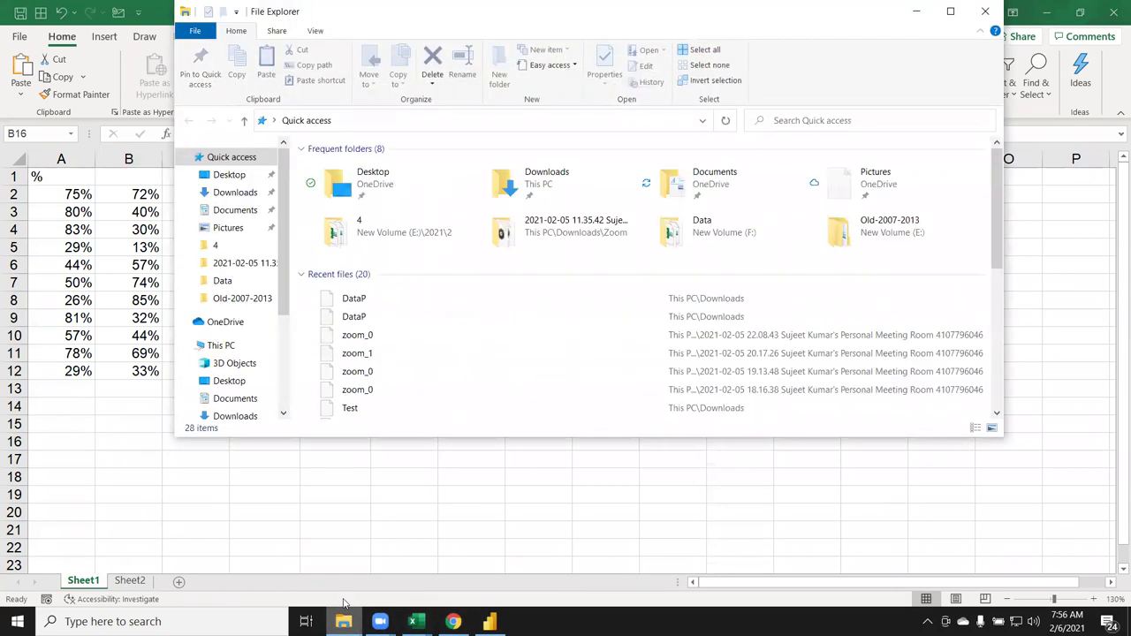
{"action": "double_click", "coordinate": [371, 300]}
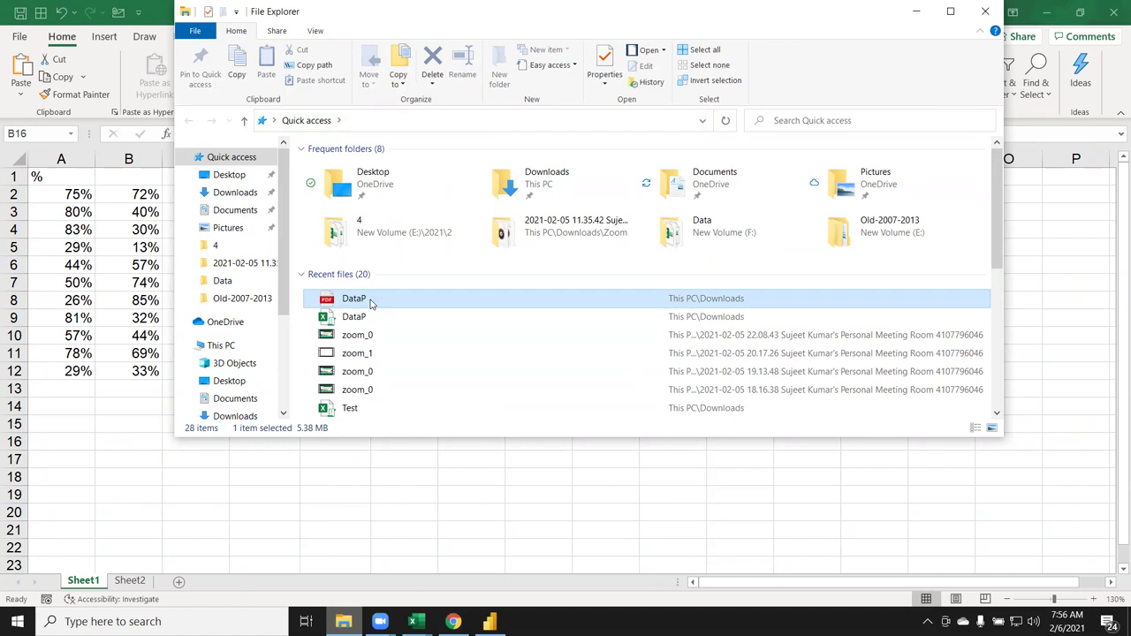
{"action": "double_click", "coordinate": [371, 304]}
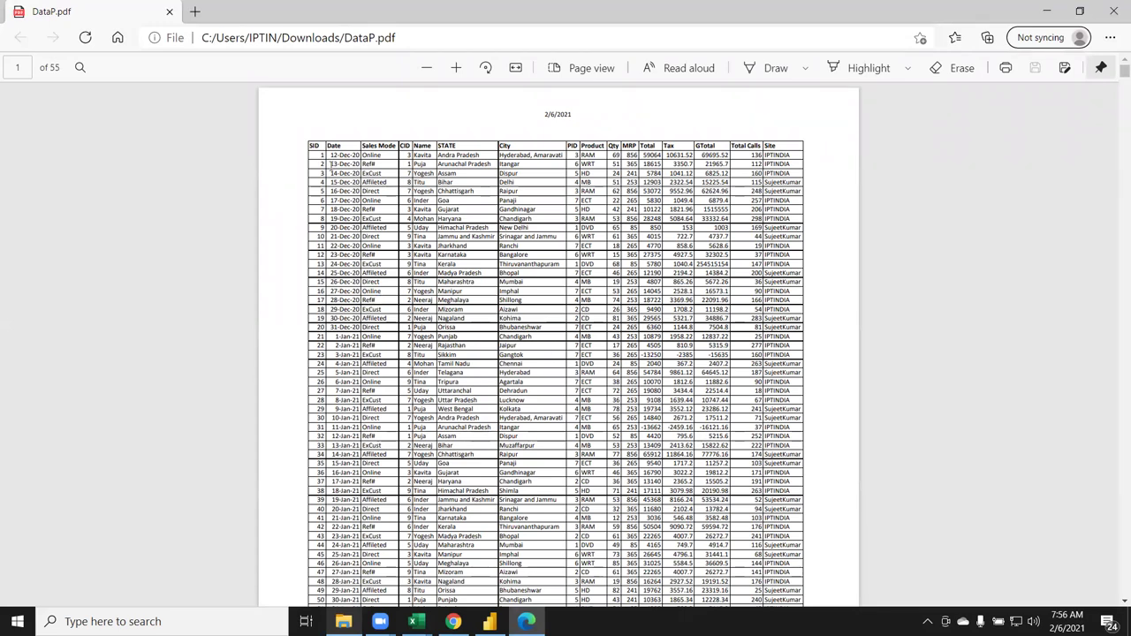
Scroll through the DataP.pdf sales table in Edge, then close Edge and File Explorer.
{"action": "left_click_drag", "start_coordinate": [311, 145], "coordinate": [671, 141]}
{"action": "scroll", "coordinate": [671, 141], "scroll_direction": "down", "scroll_amount": 5}
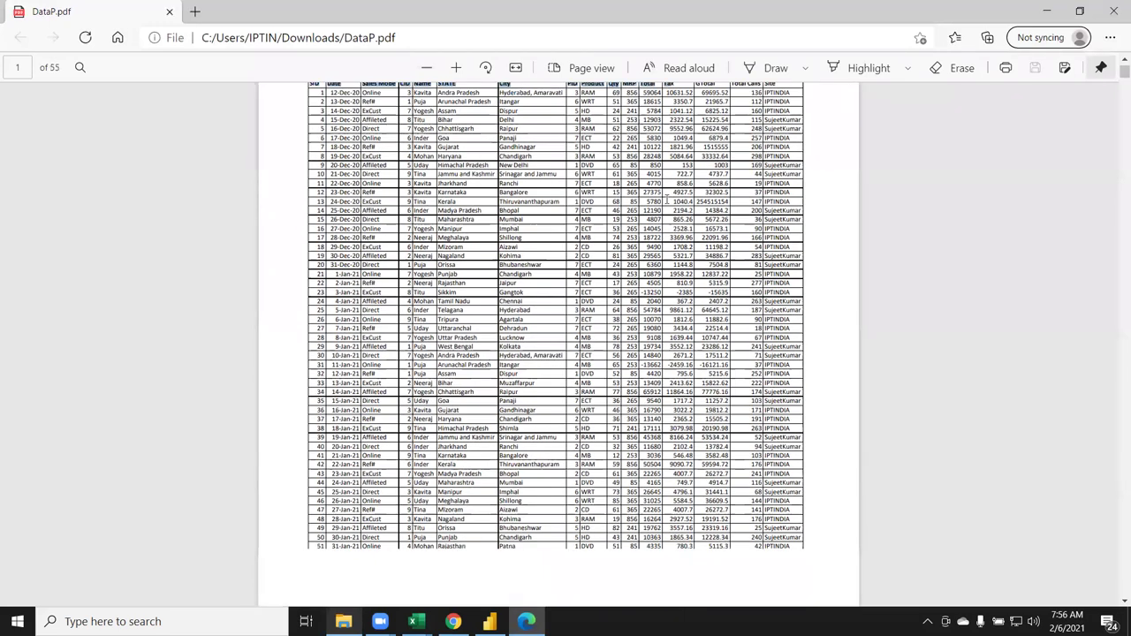
{"action": "scroll", "coordinate": [665, 208], "scroll_direction": "down", "scroll_amount": 2}
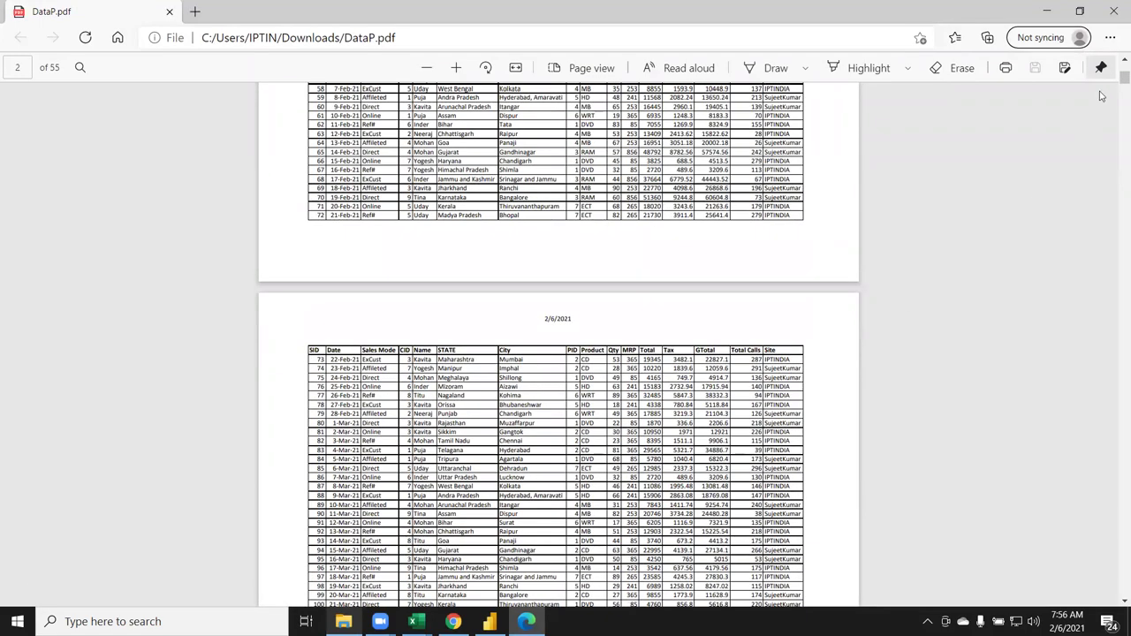
{"action": "left_click", "coordinate": [1113, 12]}
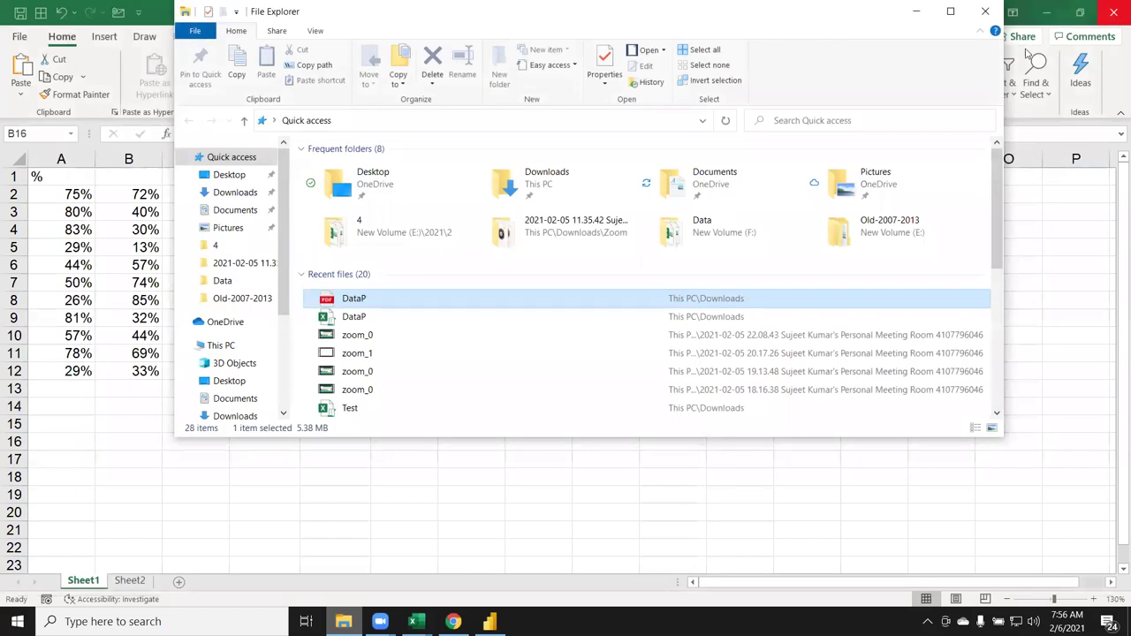
{"action": "left_click", "coordinate": [984, 11]}
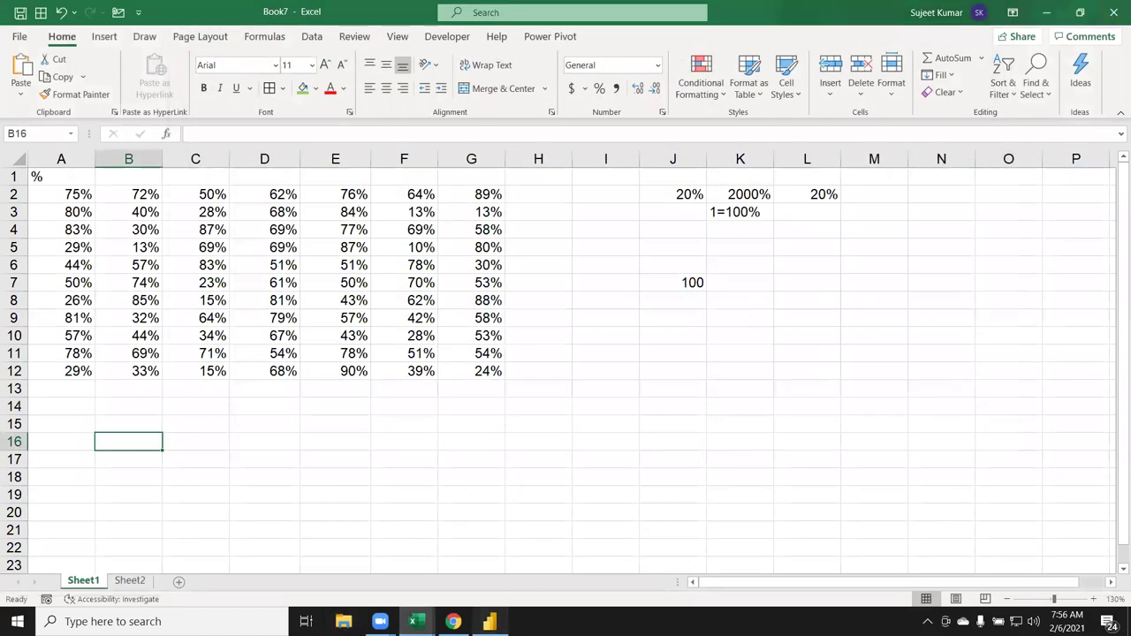
In Power BI Desktop, choose PDF as the Get data source and connect.
{"action": "left_click", "coordinate": [490, 621]}
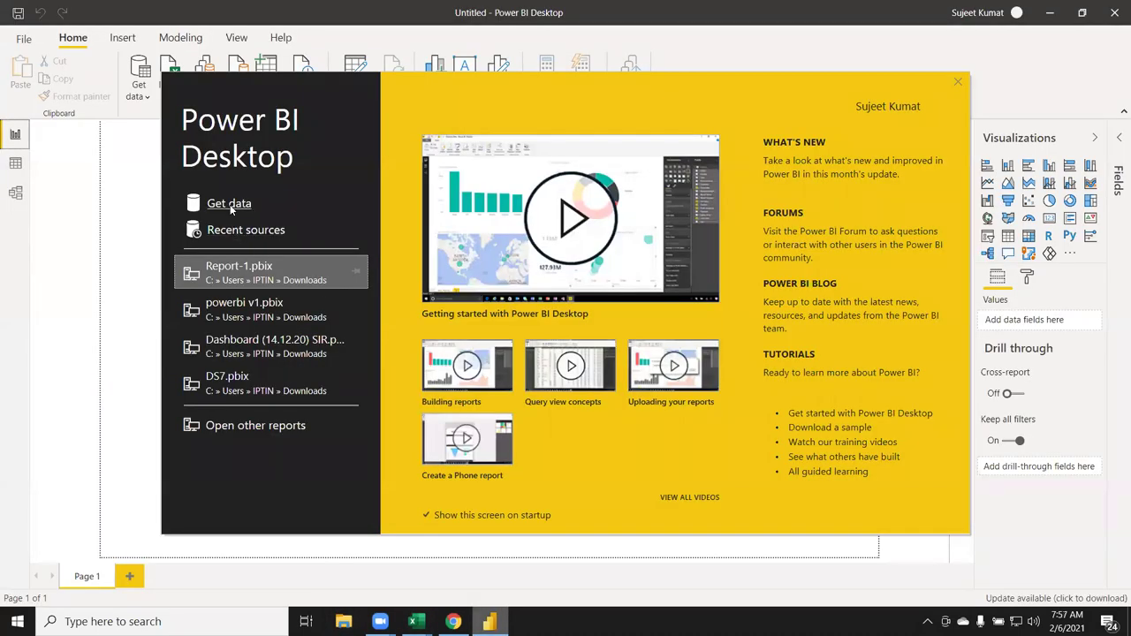
{"action": "left_click", "coordinate": [229, 209]}
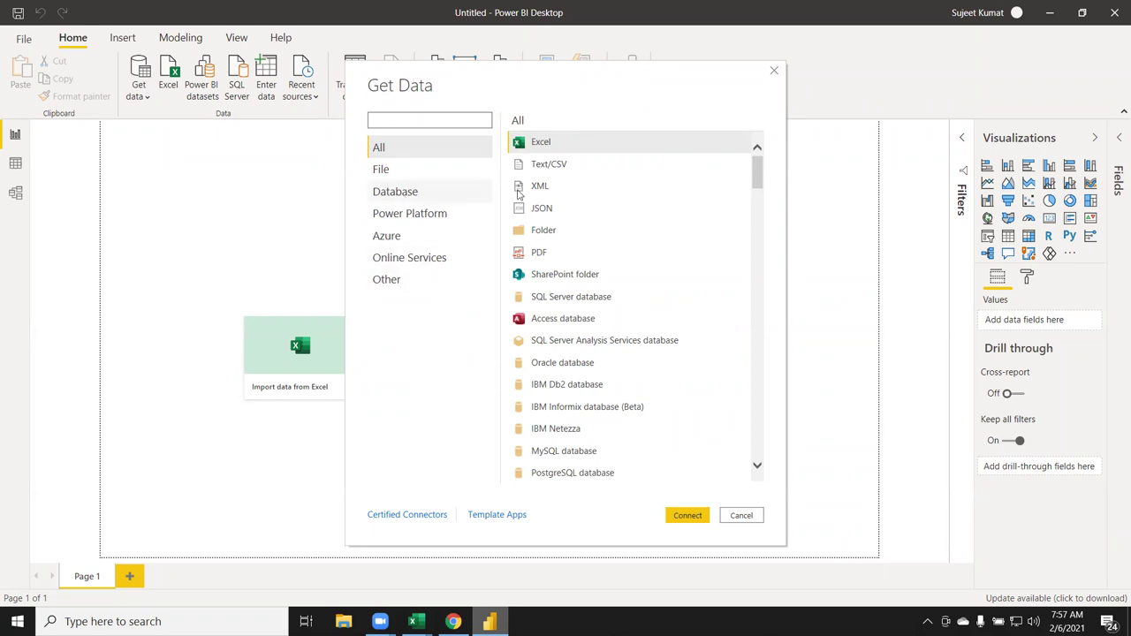
{"action": "left_click", "coordinate": [541, 255]}
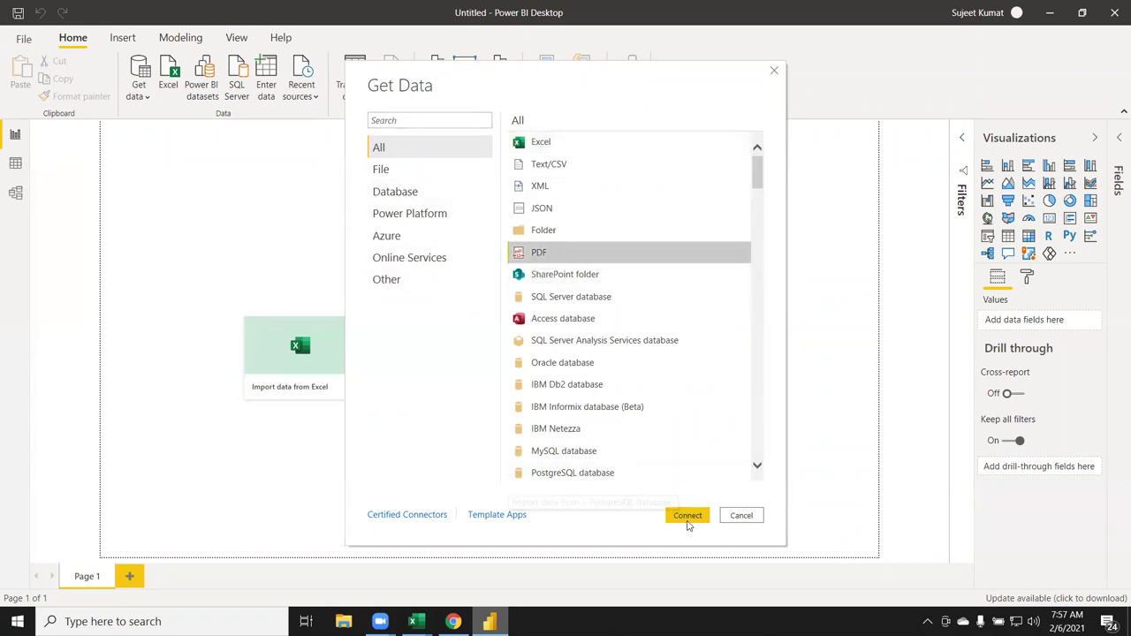
{"action": "left_click", "coordinate": [686, 515]}
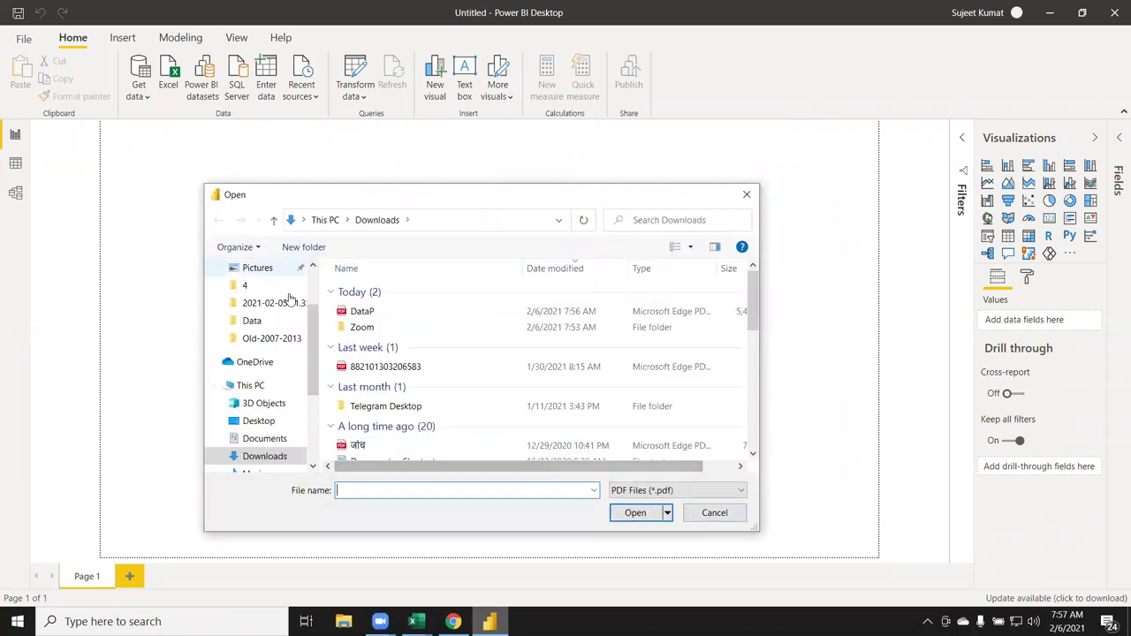
Open DataP.pdf so the Navigator lists Table001 (Page 1-55) and each page.
{"action": "left_click", "coordinate": [364, 311]}
{"action": "left_click", "coordinate": [645, 519]}
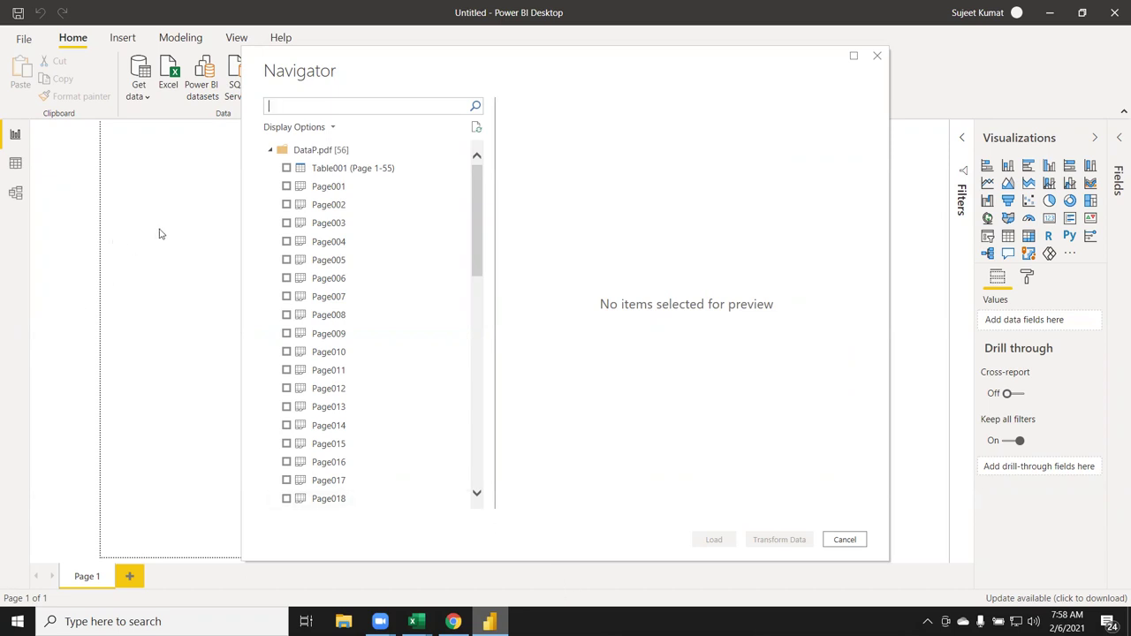
Preview Page001, Page002 and Page003 in Navigator, leaving them unticked.
{"action": "left_click", "coordinate": [290, 189]}
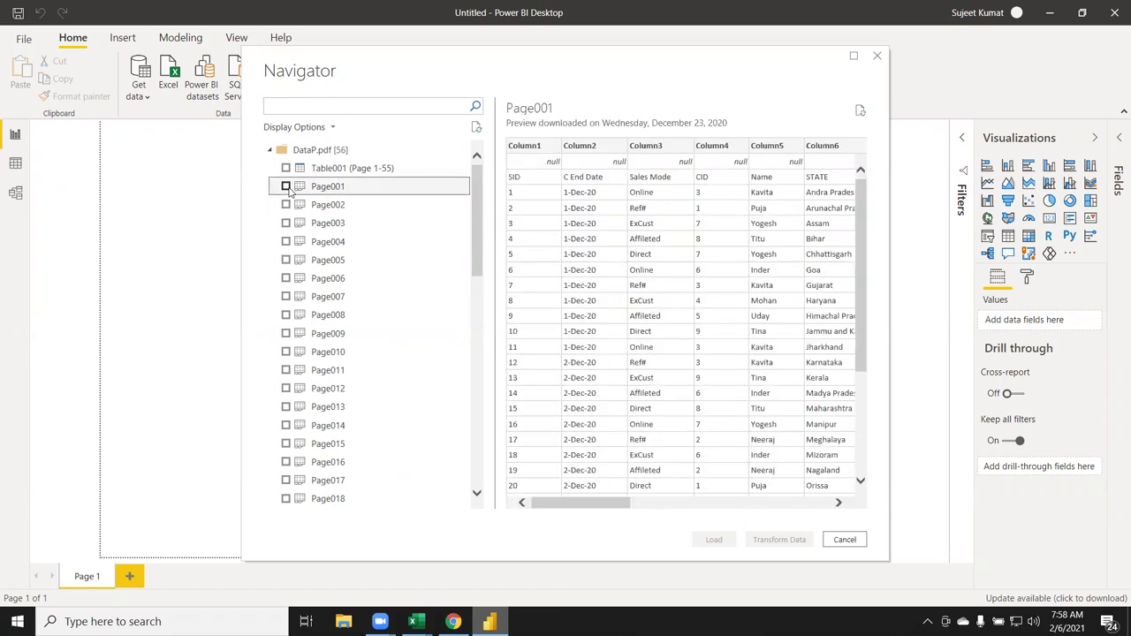
{"action": "left_click", "coordinate": [287, 204]}
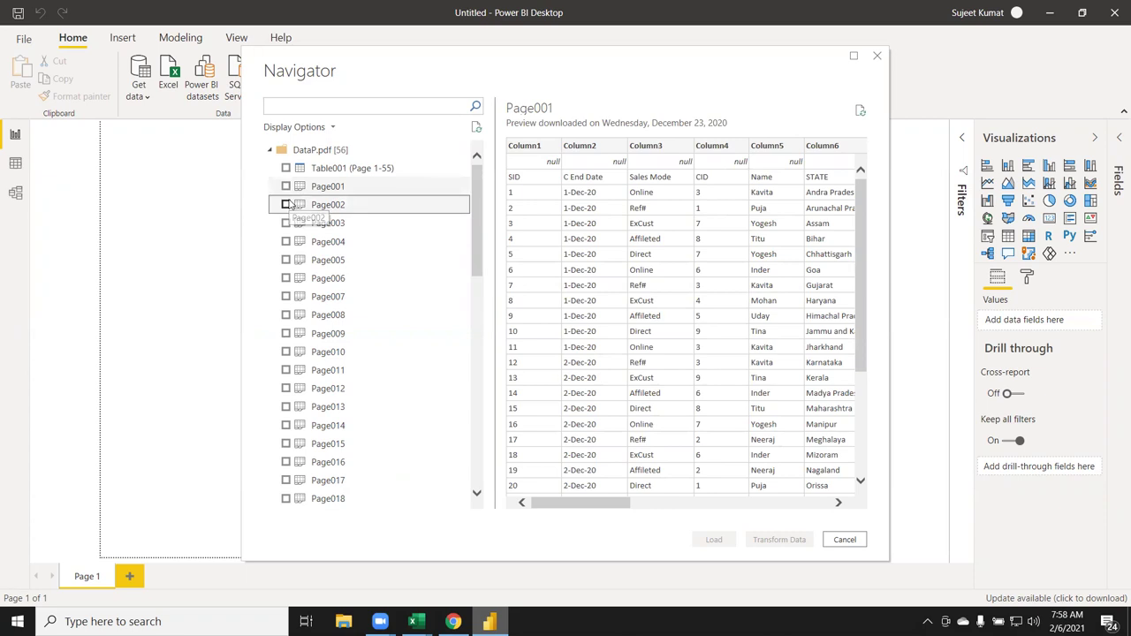
{"action": "left_click", "coordinate": [286, 223]}
{"action": "left_click", "coordinate": [286, 223]}
{"action": "left_click", "coordinate": [296, 205]}
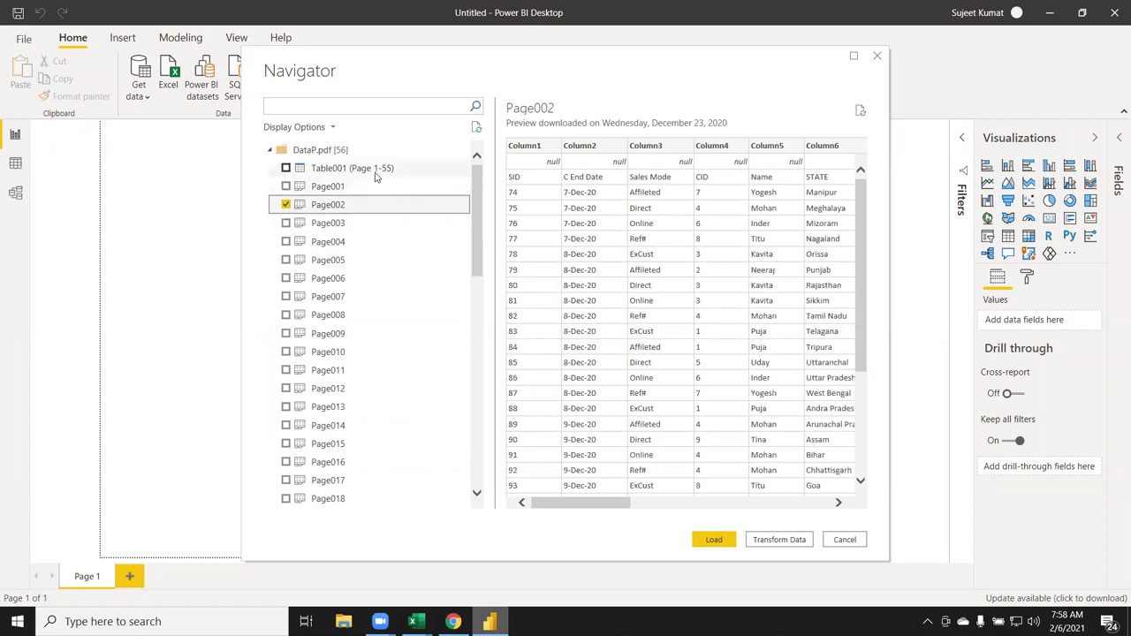
{"action": "left_click", "coordinate": [287, 205]}
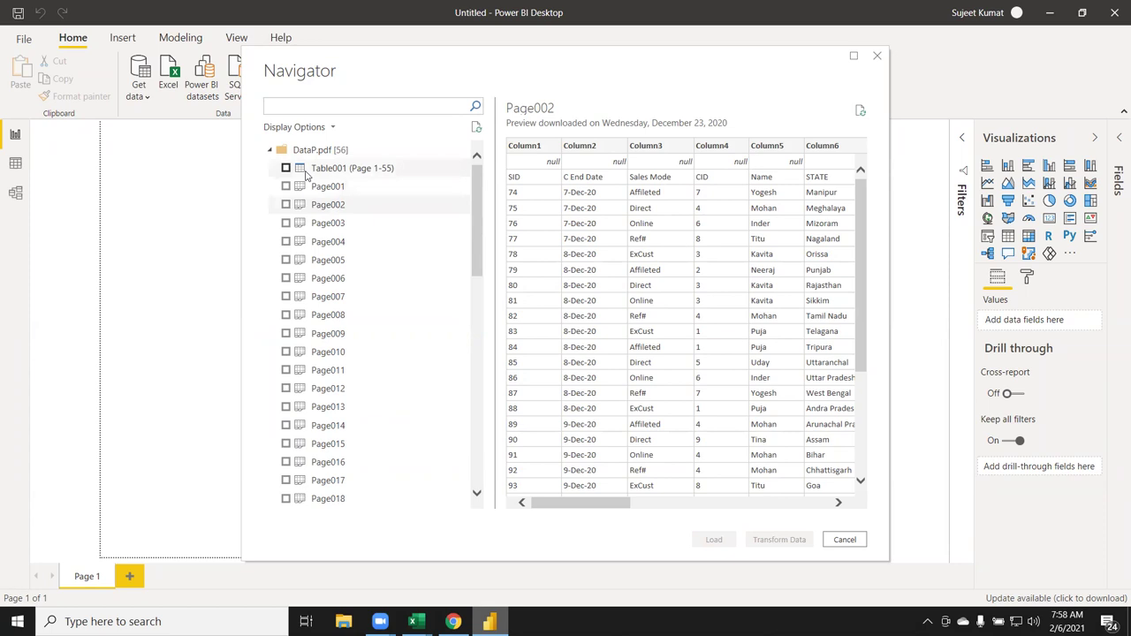
Tick Table001 (Page 1-55) for import, checking its CID, Name, STATE, City and PID columns.
{"action": "left_click", "coordinate": [308, 171]}
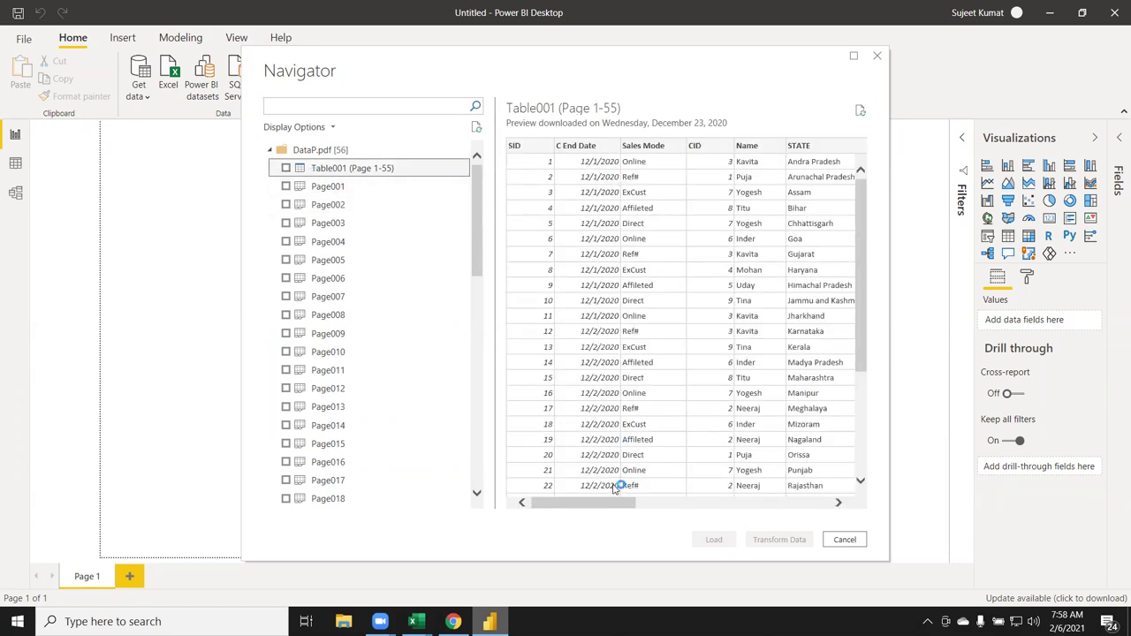
{"action": "left_click_drag", "start_coordinate": [614, 510], "coordinate": [795, 508]}
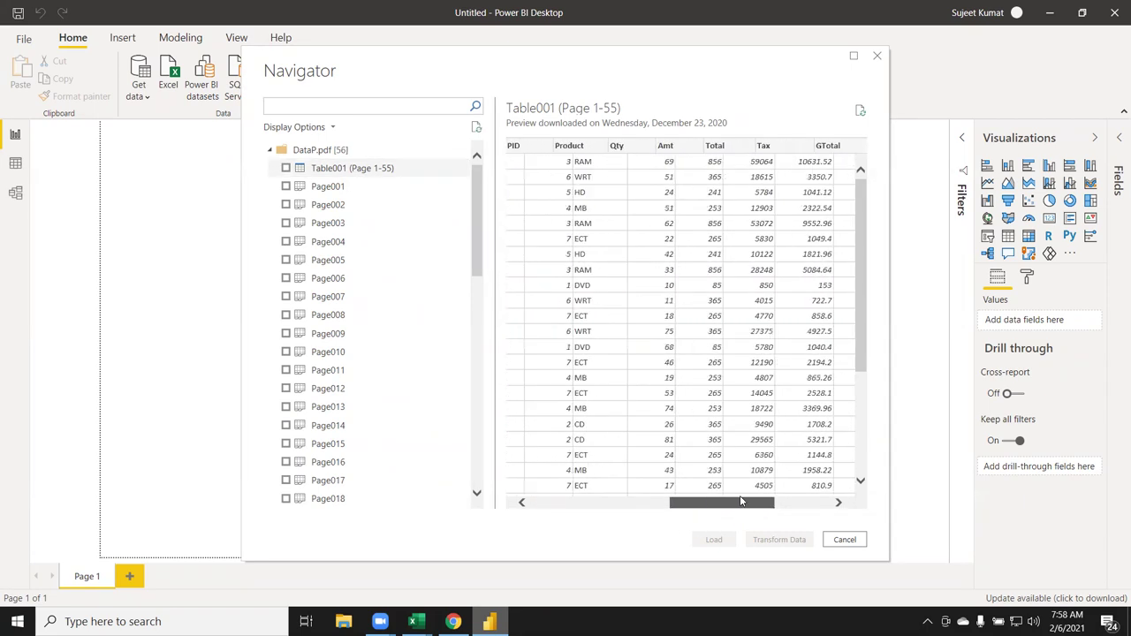
{"action": "left_click_drag", "start_coordinate": [796, 508], "coordinate": [664, 508]}
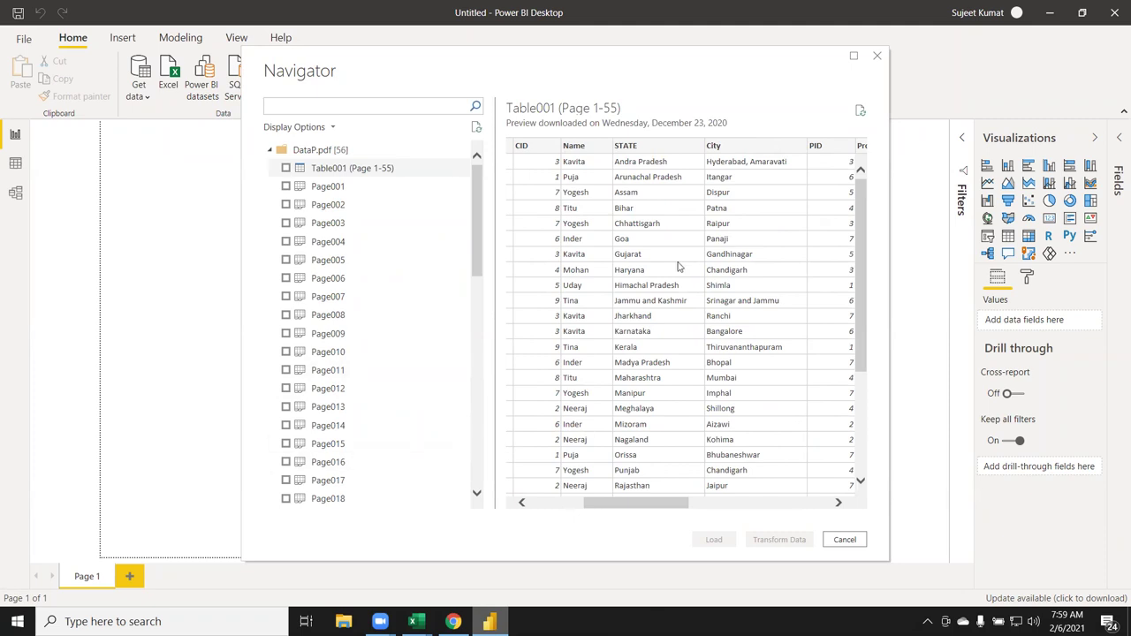
{"action": "left_click", "coordinate": [286, 168]}
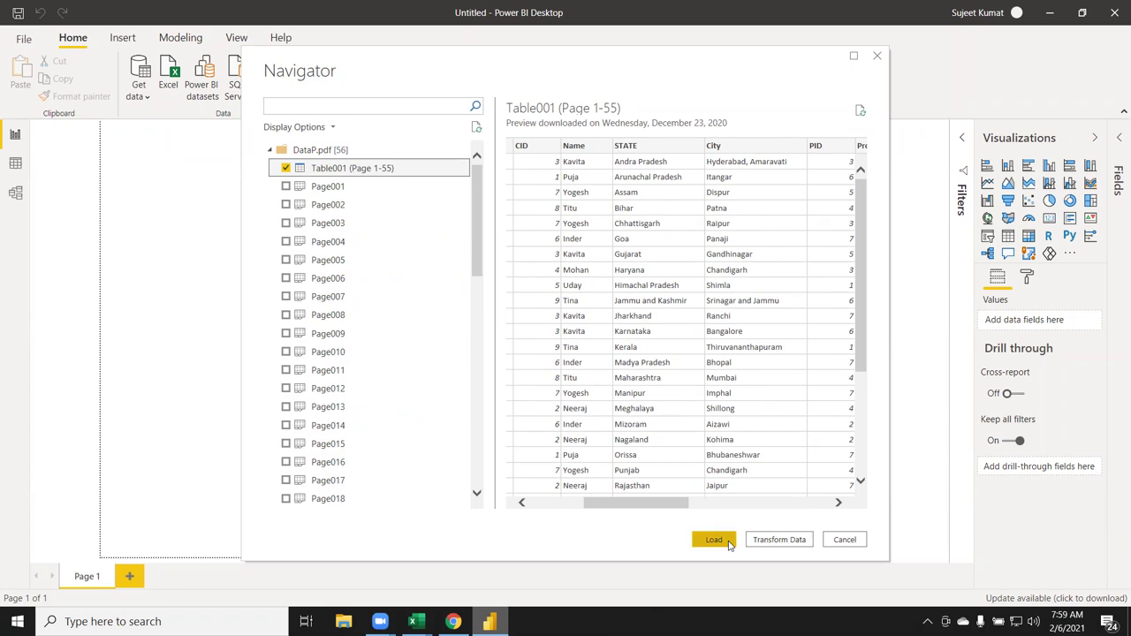
Load Table001 (Page 1-55) and dismiss the 'C End Date' column-not-found error.
{"action": "left_click", "coordinate": [714, 540]}
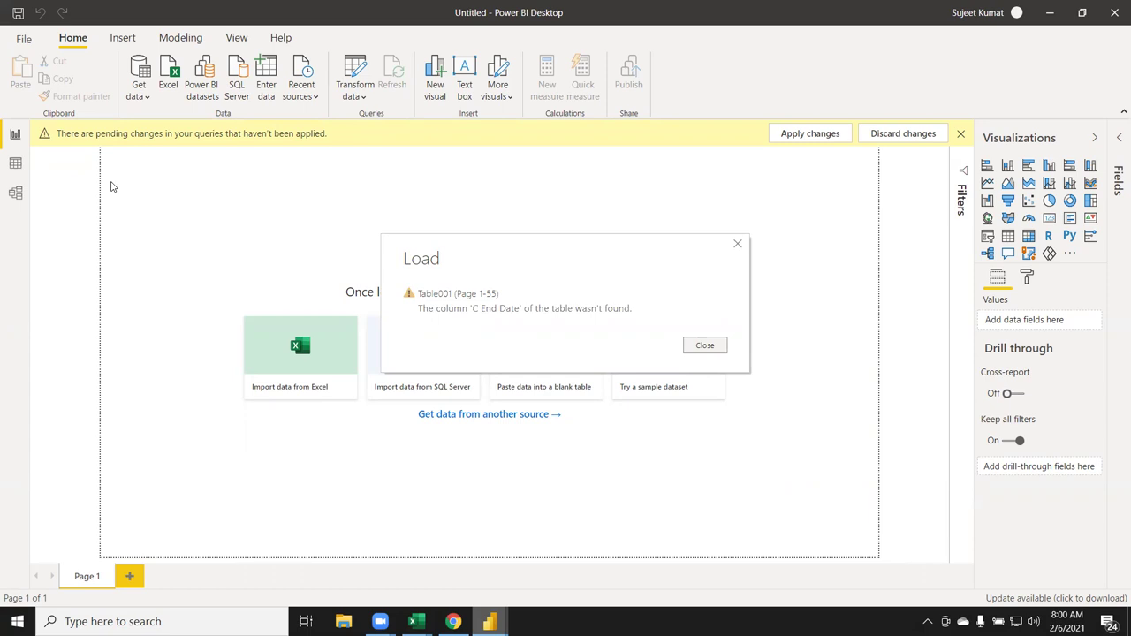
{"action": "left_click", "coordinate": [705, 346]}
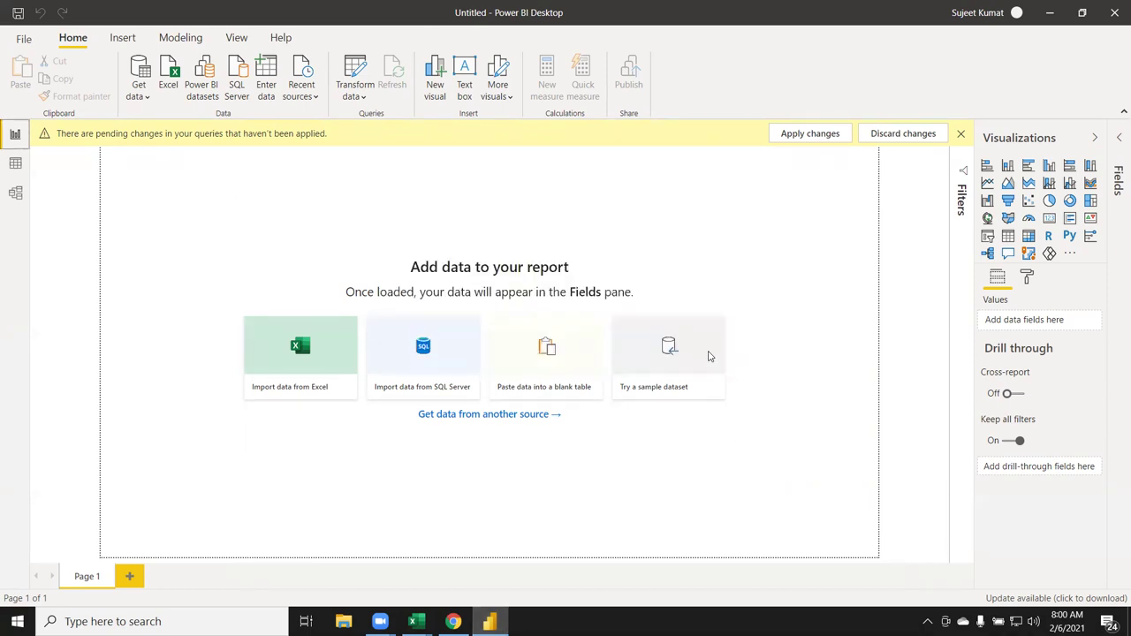
{"action": "left_click", "coordinate": [830, 133]}
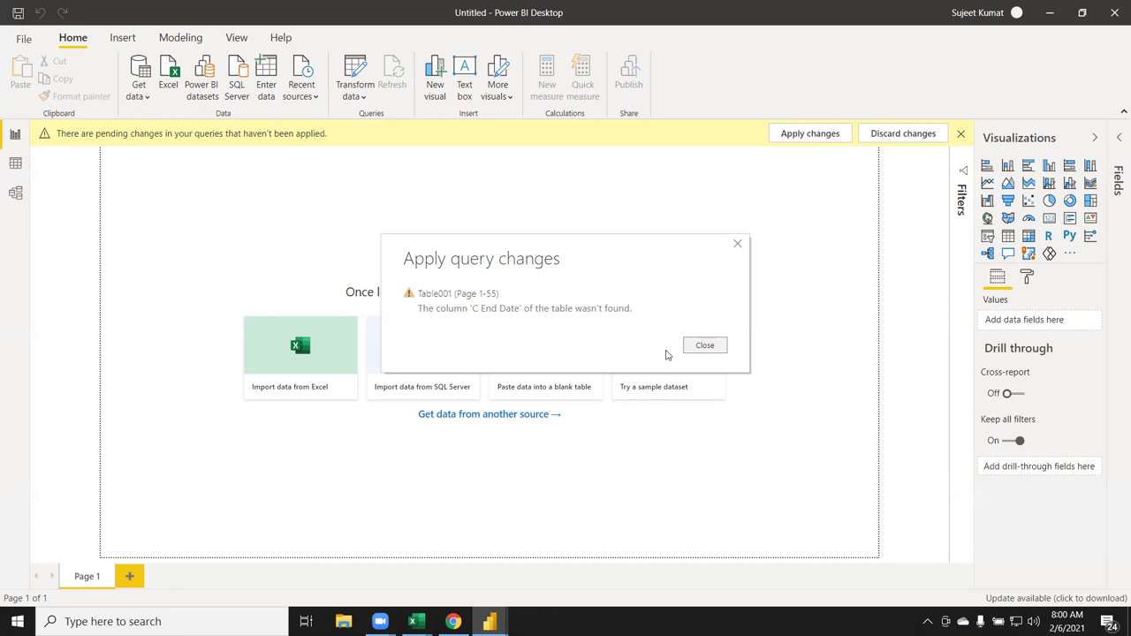
{"action": "left_click", "coordinate": [702, 353]}
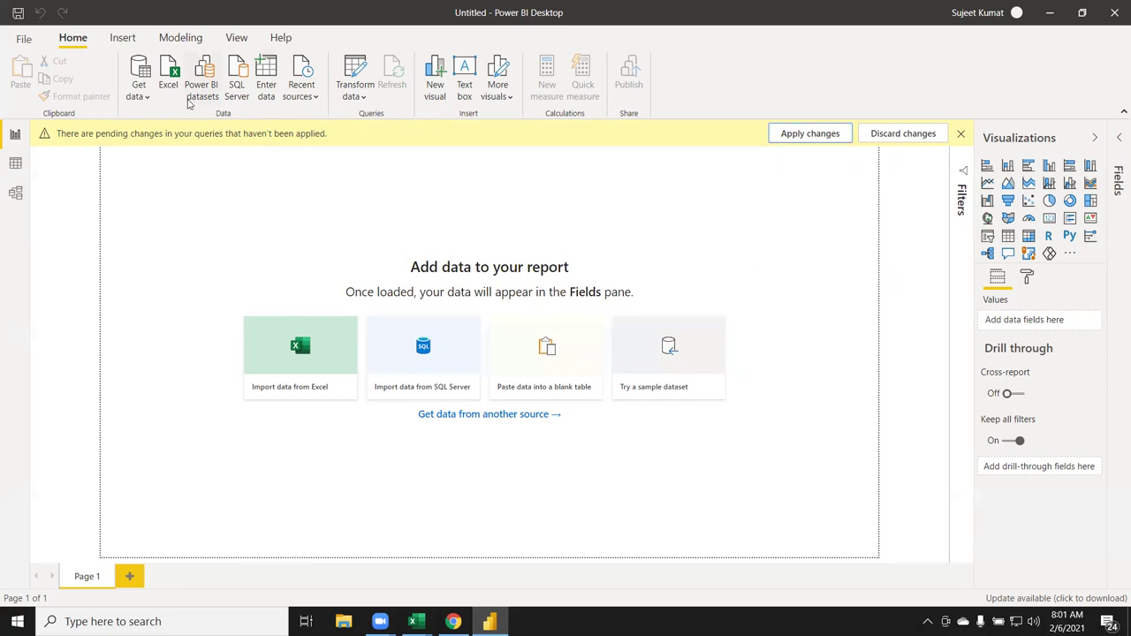
Open the Power Query Editor and inspect the C End Date column and its values.
{"action": "left_click", "coordinate": [351, 77]}
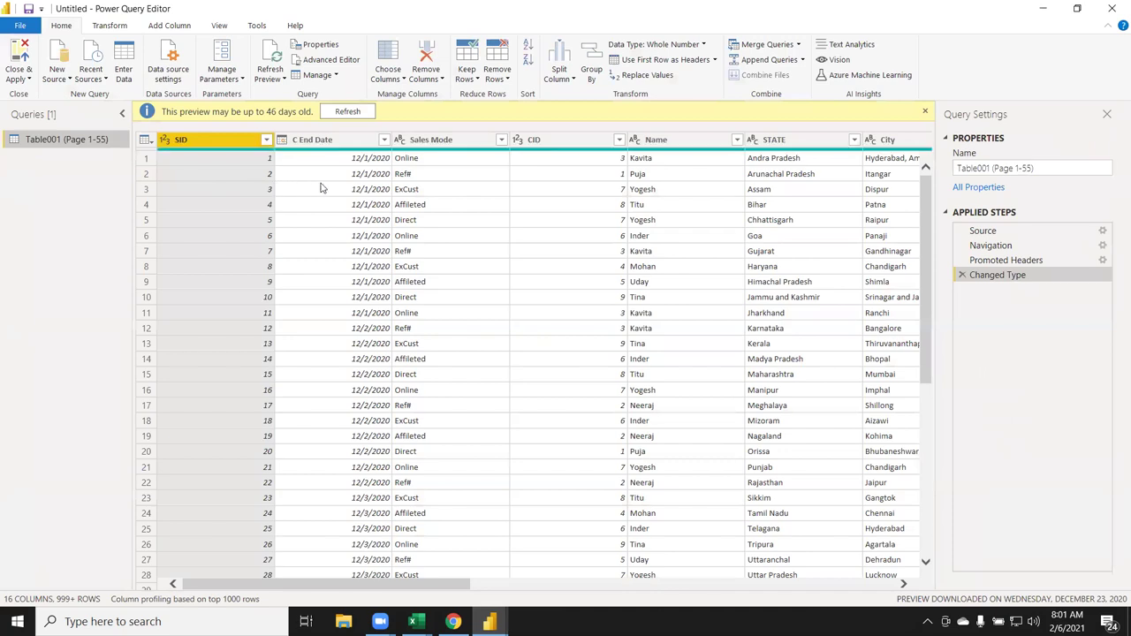
{"action": "left_click", "coordinate": [356, 176]}
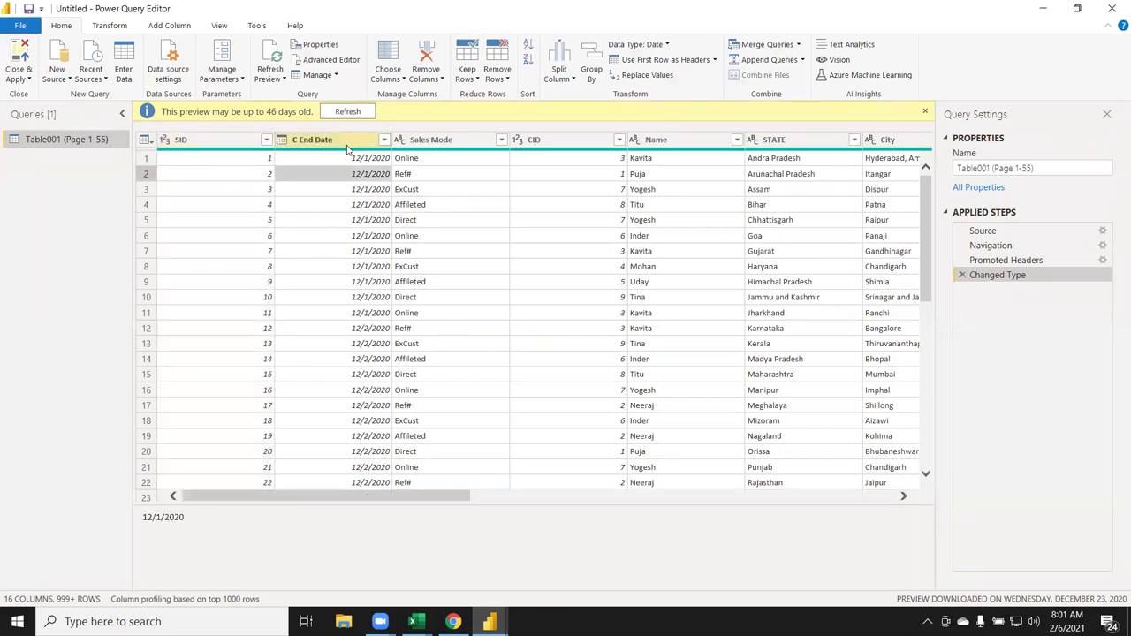
{"action": "left_click", "coordinate": [346, 141]}
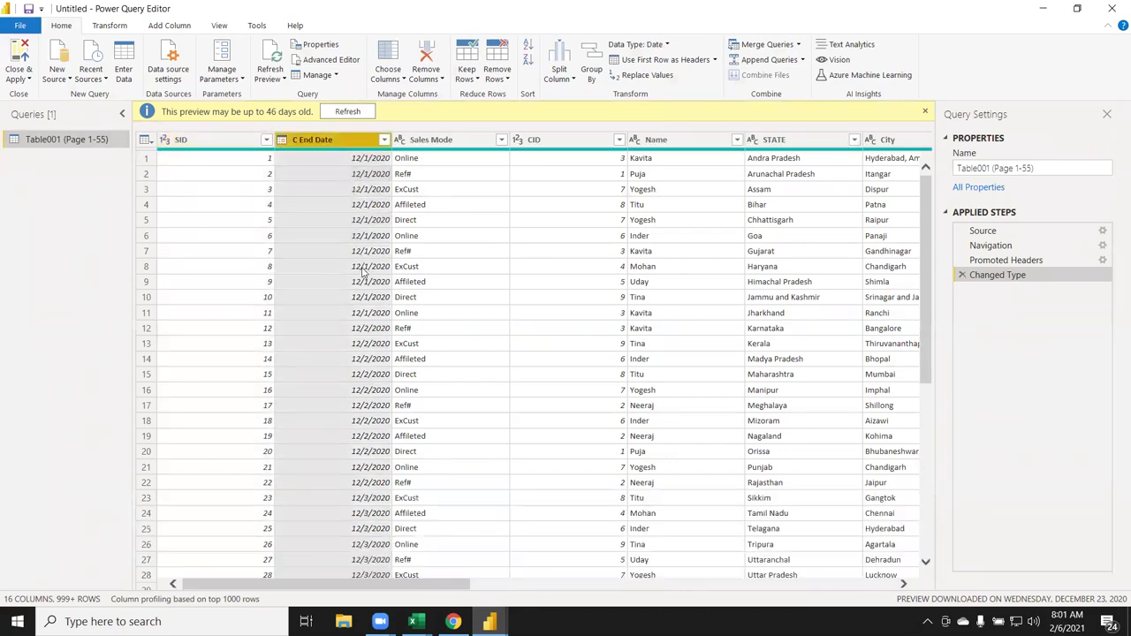
{"action": "left_click", "coordinate": [364, 315]}
{"action": "scroll", "coordinate": [371, 332], "scroll_direction": "down", "scroll_amount": 4}
{"action": "scroll", "coordinate": [368, 300], "scroll_direction": "up", "scroll_amount": 4}
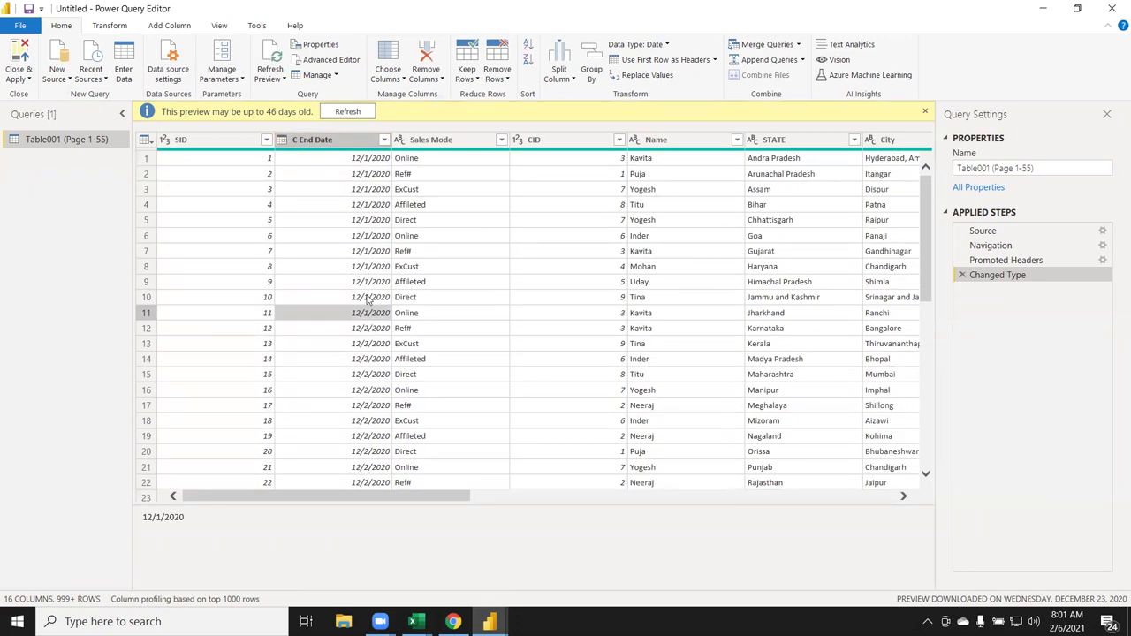
{"action": "left_click", "coordinate": [345, 143]}
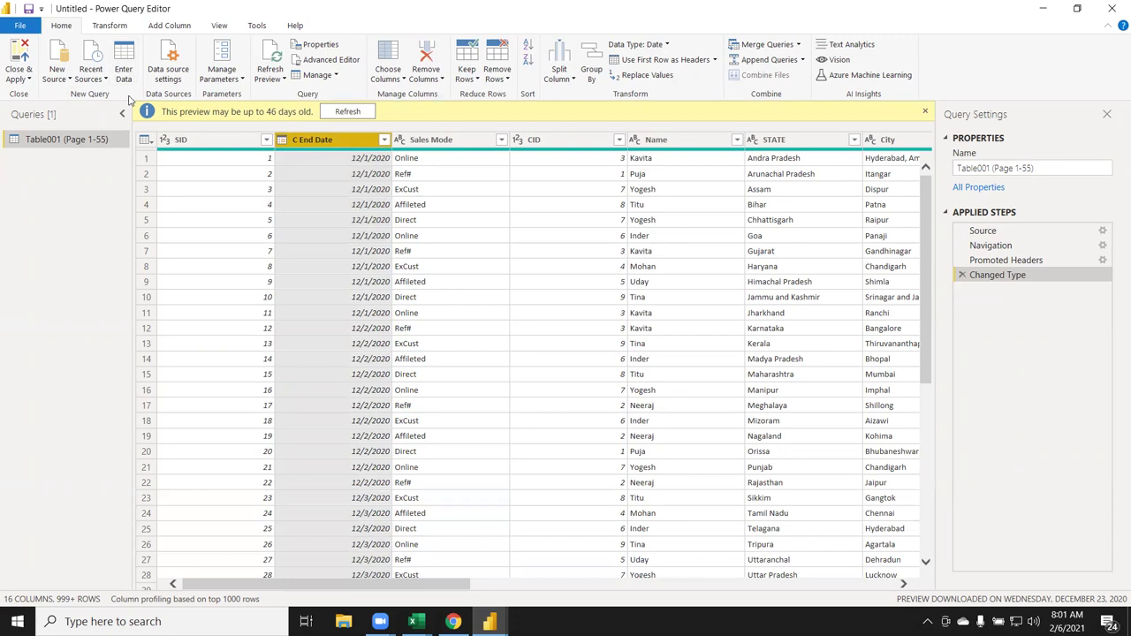
Refresh the outdated Table001 preview from the Transform tab, surfacing the C End Date error.
{"action": "left_click", "coordinate": [115, 26]}
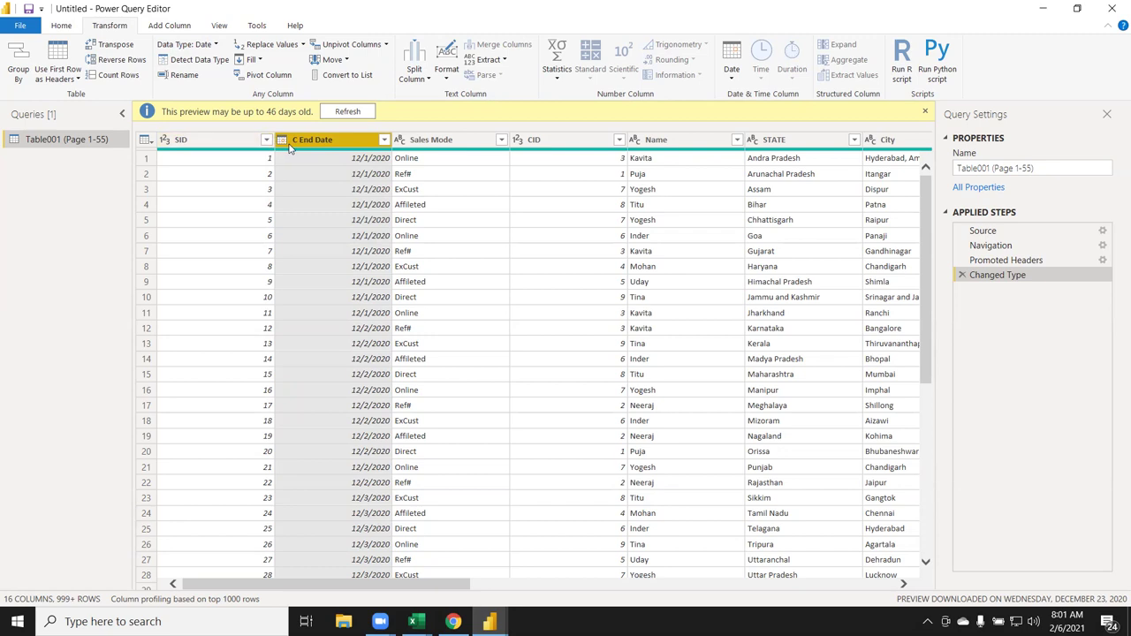
{"action": "left_click", "coordinate": [329, 112]}
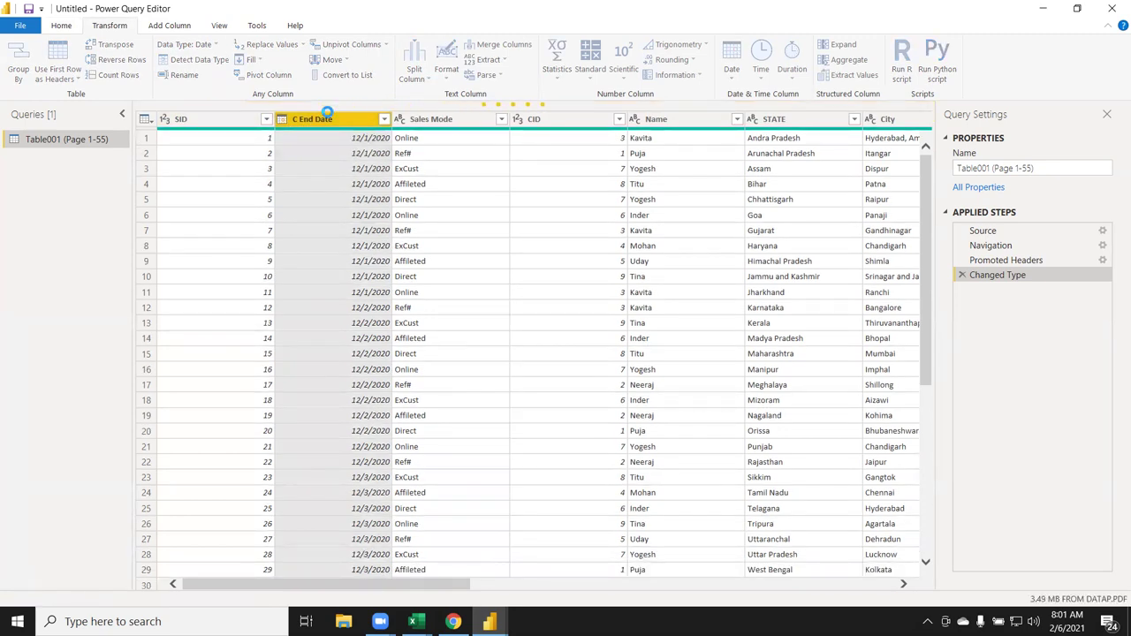
{"action": "left_click_drag", "start_coordinate": [1089, 257], "coordinate": [1014, 276]}
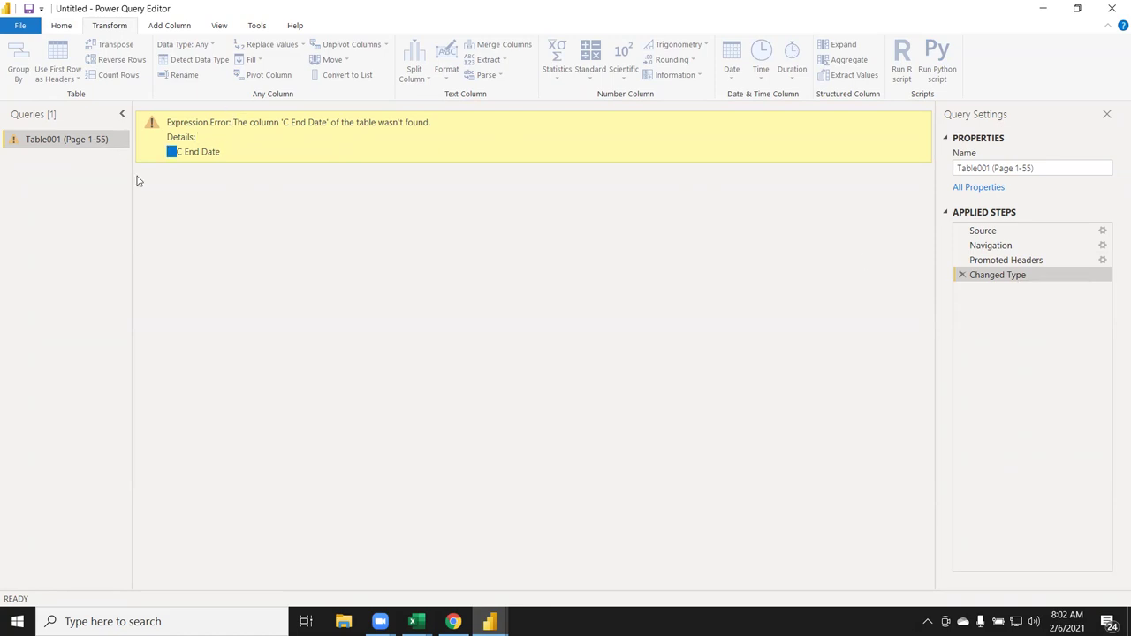
Select the Table001 query and delete its failing Changed Type step.
{"action": "double_click", "coordinate": [75, 148]}
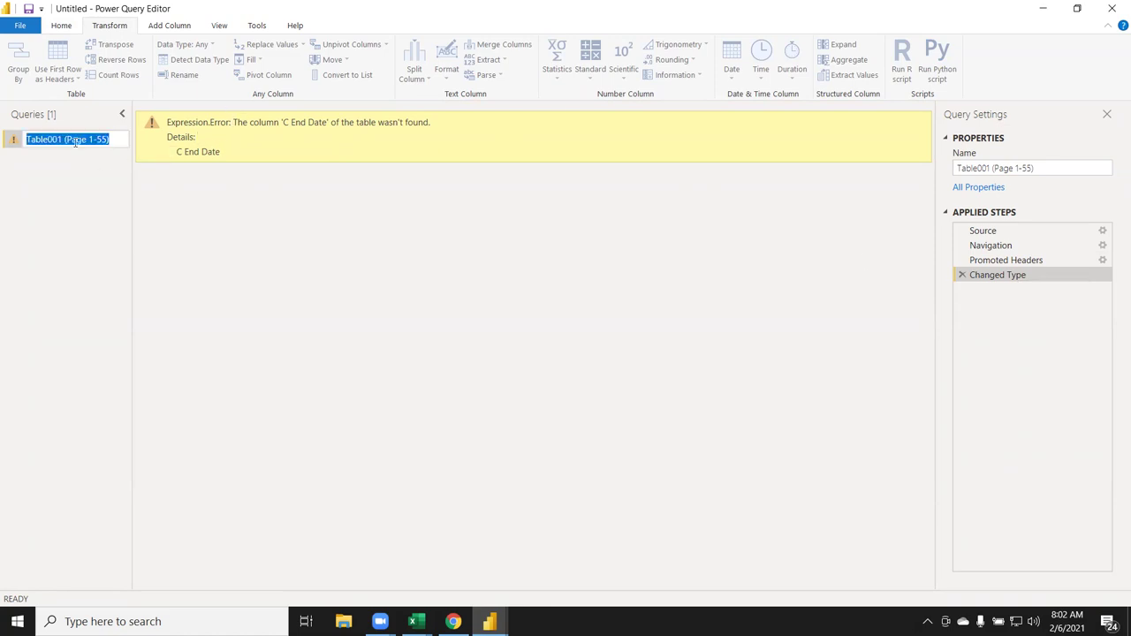
{"action": "left_click", "coordinate": [101, 180]}
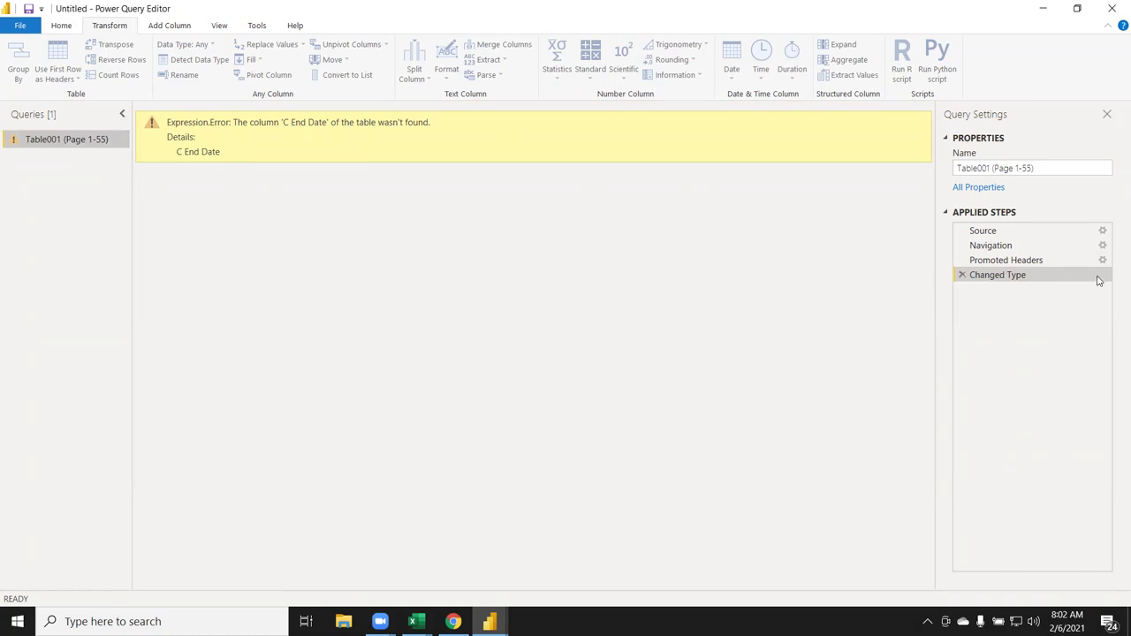
{"action": "left_click", "coordinate": [961, 276]}
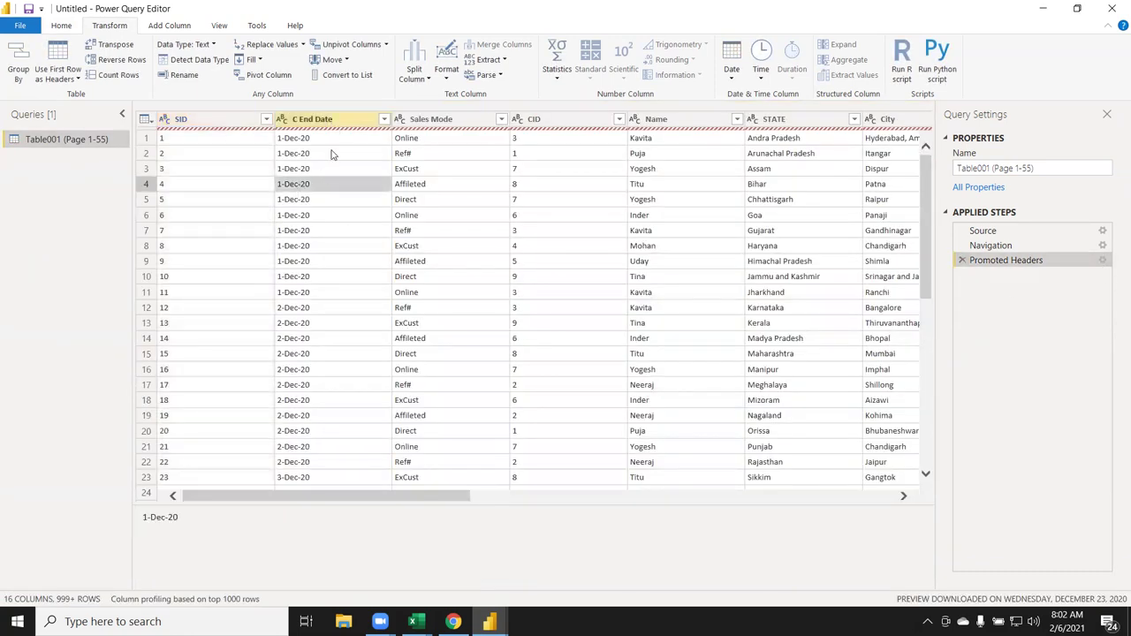
Try converting the C End Date column to a Date/Time data type.
{"action": "left_click", "coordinate": [330, 168]}
{"action": "left_click", "coordinate": [330, 121]}
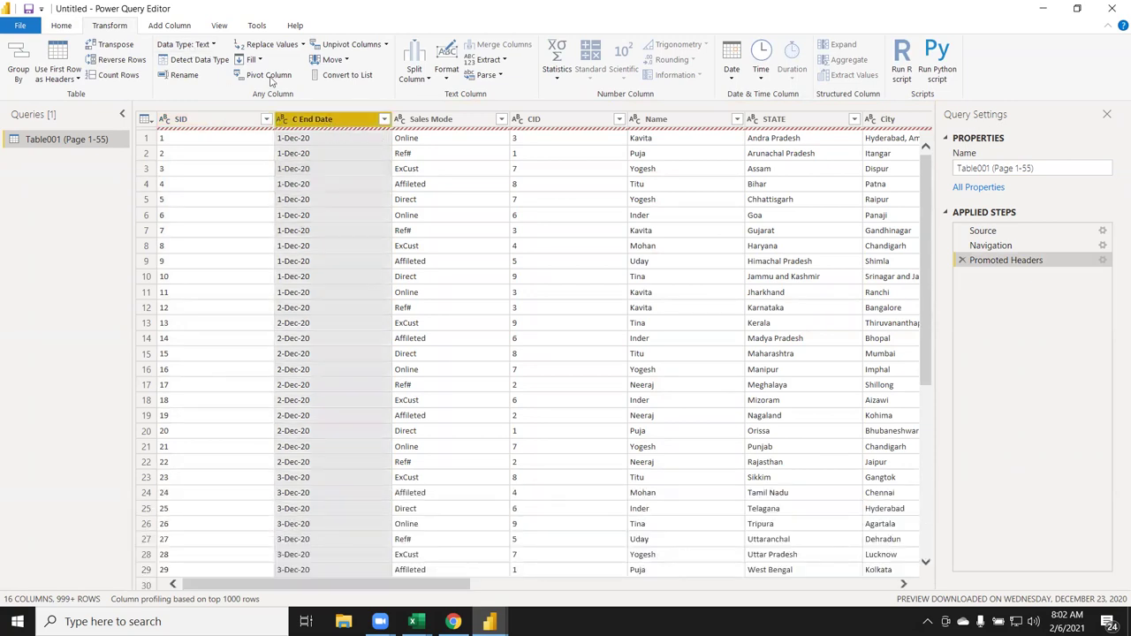
{"action": "left_click", "coordinate": [212, 46]}
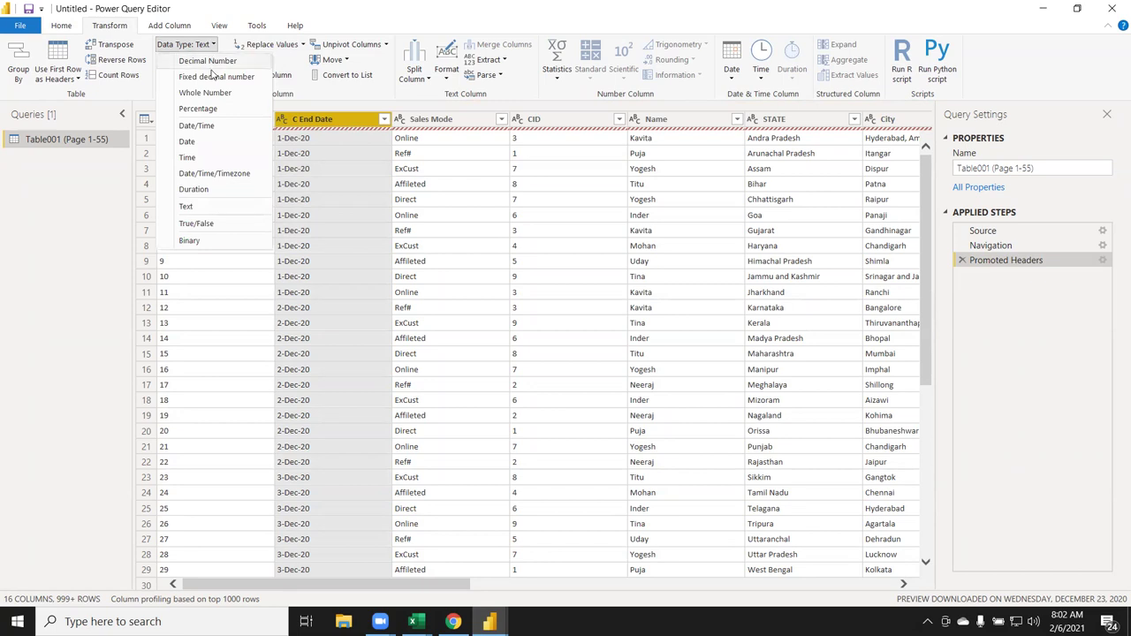
{"action": "left_click", "coordinate": [221, 130]}
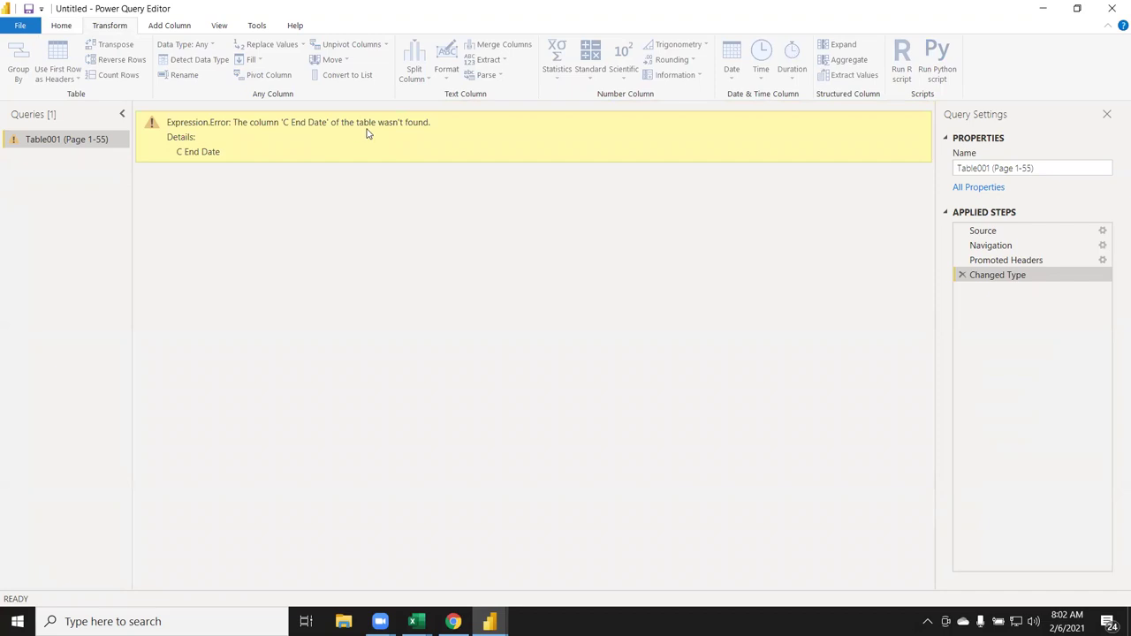
Delete the failing type change step again and look through the C End Date values.
{"action": "double_click", "coordinate": [188, 152]}
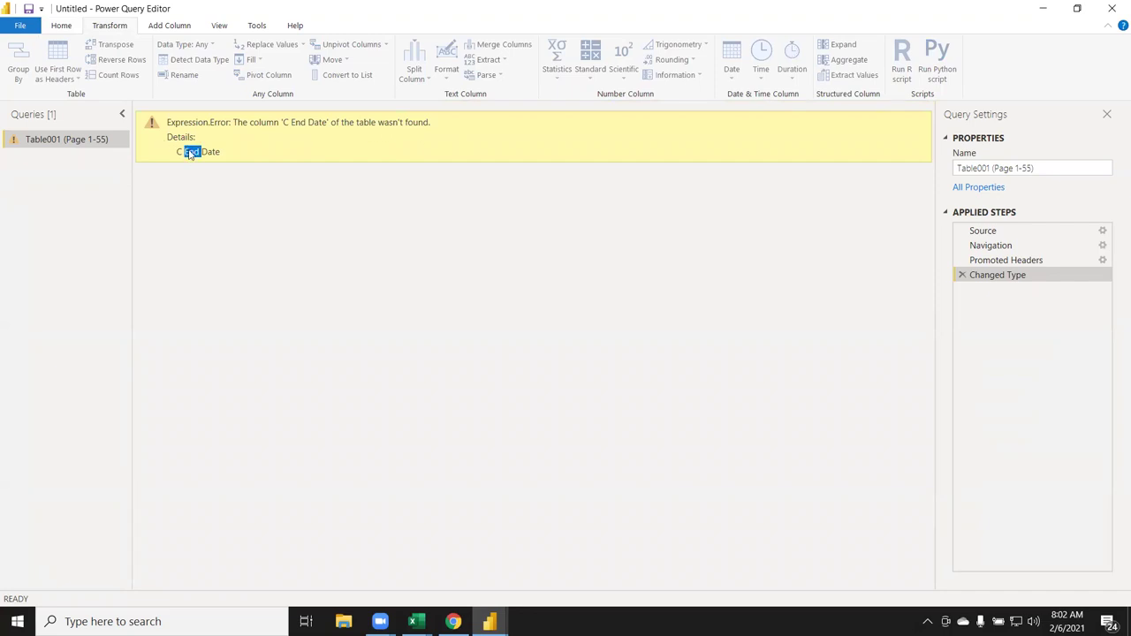
{"action": "left_click", "coordinate": [962, 275]}
{"action": "left_click", "coordinate": [308, 183]}
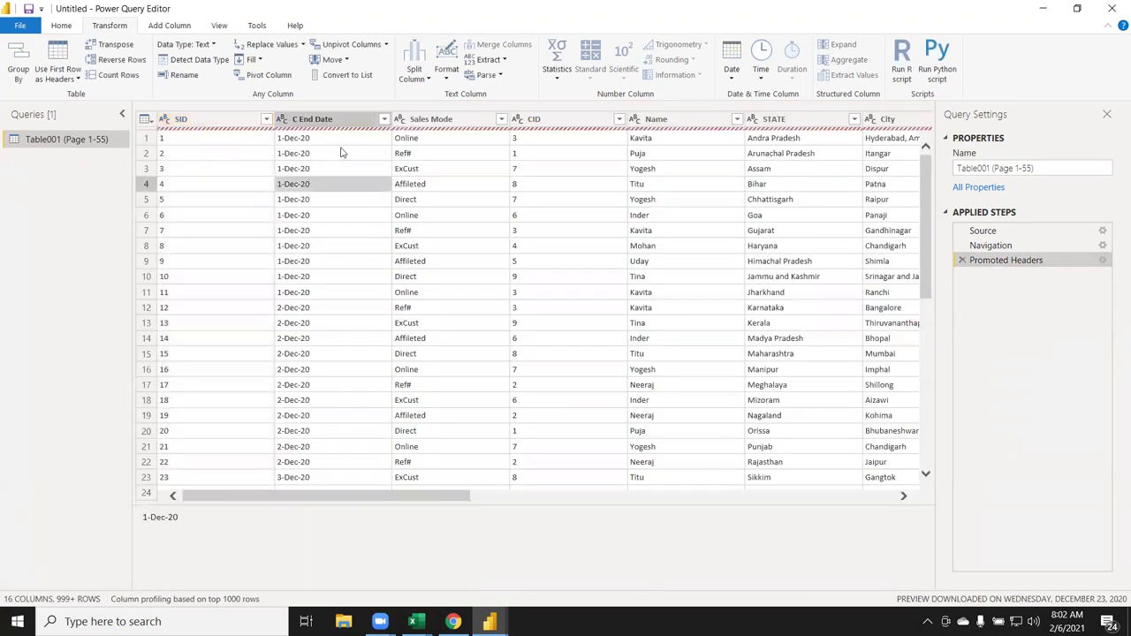
{"action": "left_click", "coordinate": [350, 142]}
{"action": "scroll", "coordinate": [348, 168], "scroll_direction": "down", "scroll_amount": 4}
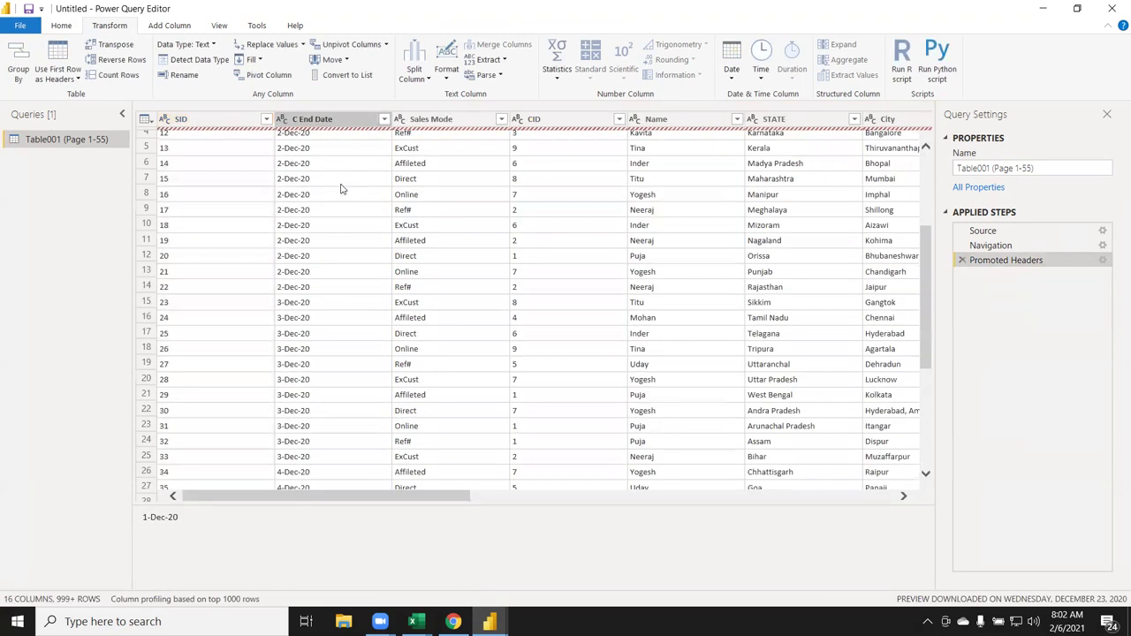
{"action": "scroll", "coordinate": [344, 189], "scroll_direction": "down", "scroll_amount": 8}
{"action": "scroll", "coordinate": [725, 321], "scroll_direction": "down", "scroll_amount": 8}
{"action": "scroll", "coordinate": [715, 321], "scroll_direction": "down", "scroll_amount": 8}
{"action": "scroll", "coordinate": [708, 309], "scroll_direction": "down", "scroll_amount": 8}
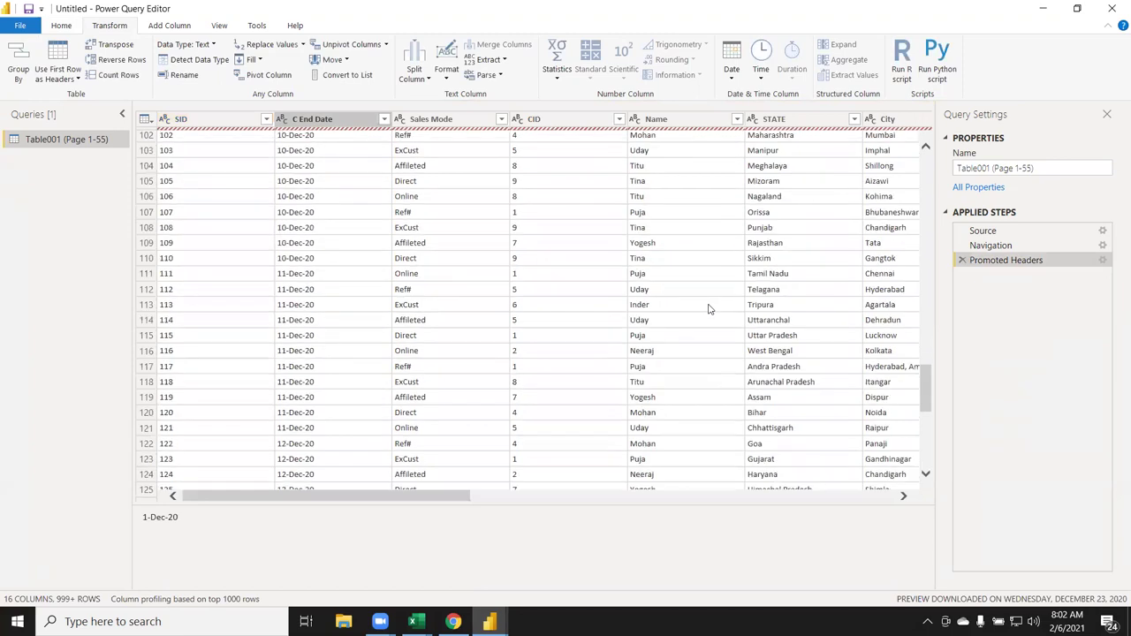
{"action": "scroll", "coordinate": [707, 308], "scroll_direction": "up", "scroll_amount": 15}
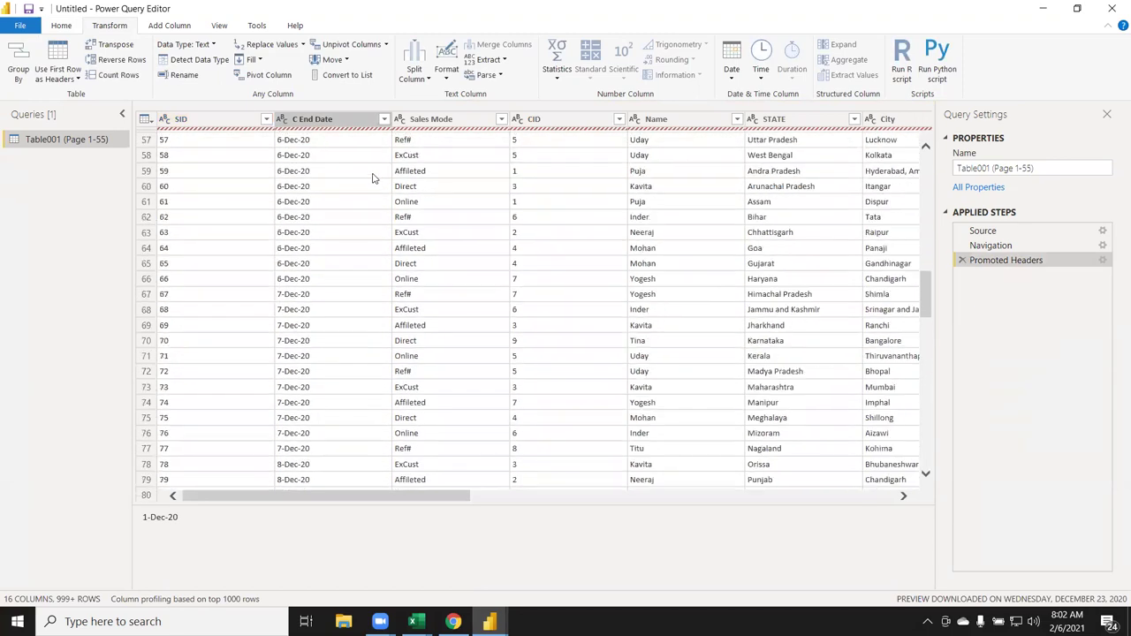
Try renaming C End Date to 'Date', then delete the failing Renamed Columns step.
{"action": "double_click", "coordinate": [336, 116]}
{"action": "type", "text": "DAte"}
{"action": "key", "text": "BackSpace"}
{"action": "key", "text": "BackSpace"}
{"action": "key", "text": "BackSpace"}
{"action": "type", "text": "ate"}
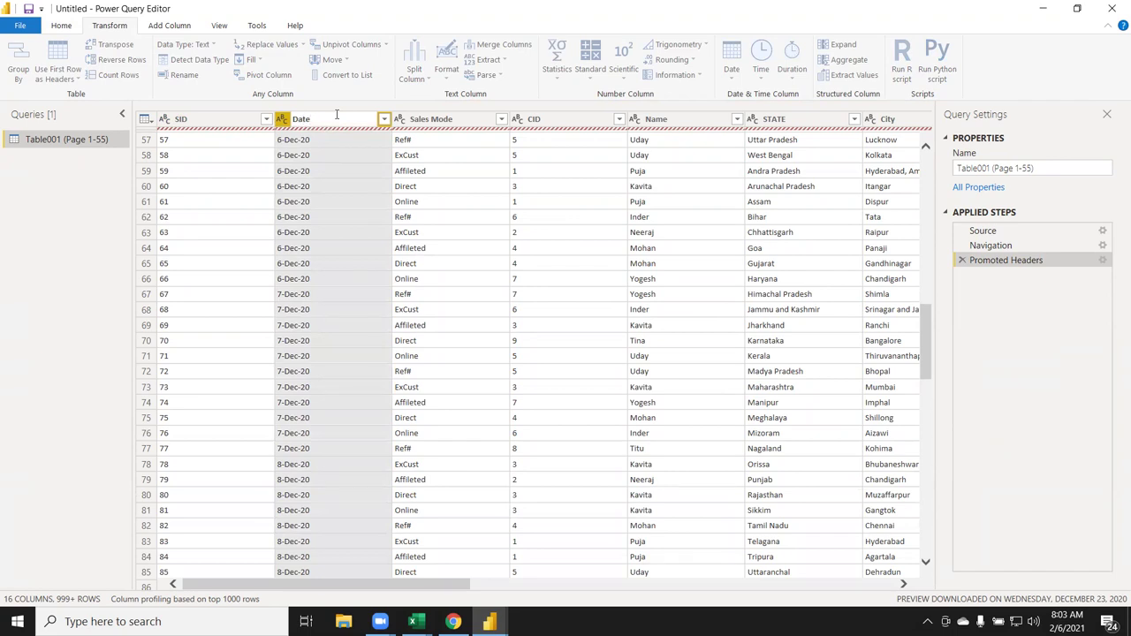
{"action": "key", "text": "Return"}
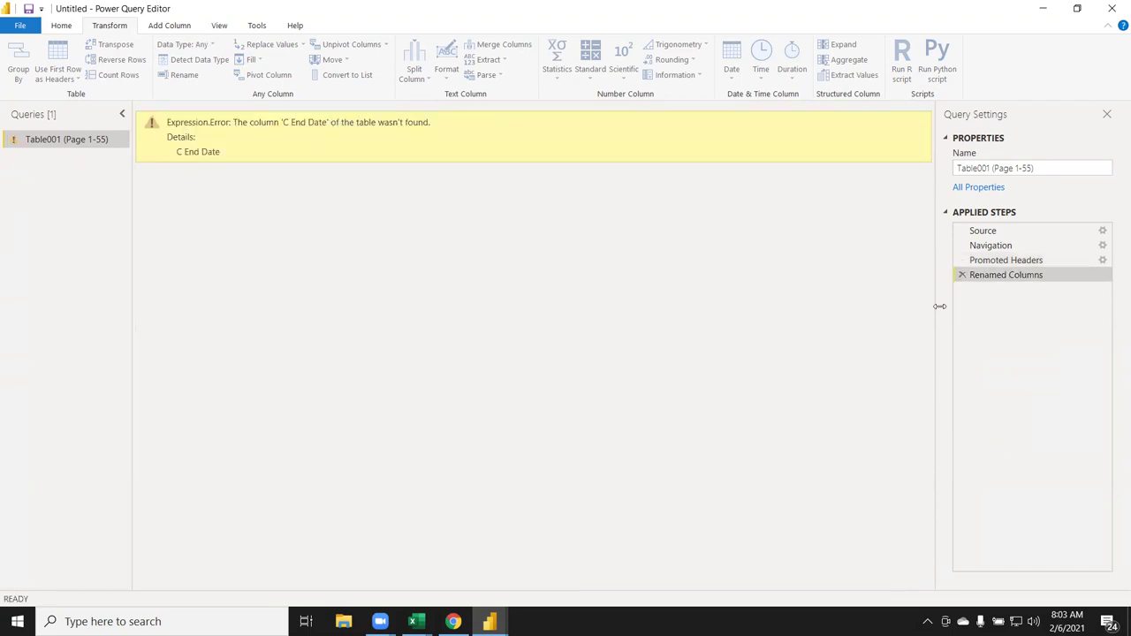
{"action": "left_click", "coordinate": [963, 275]}
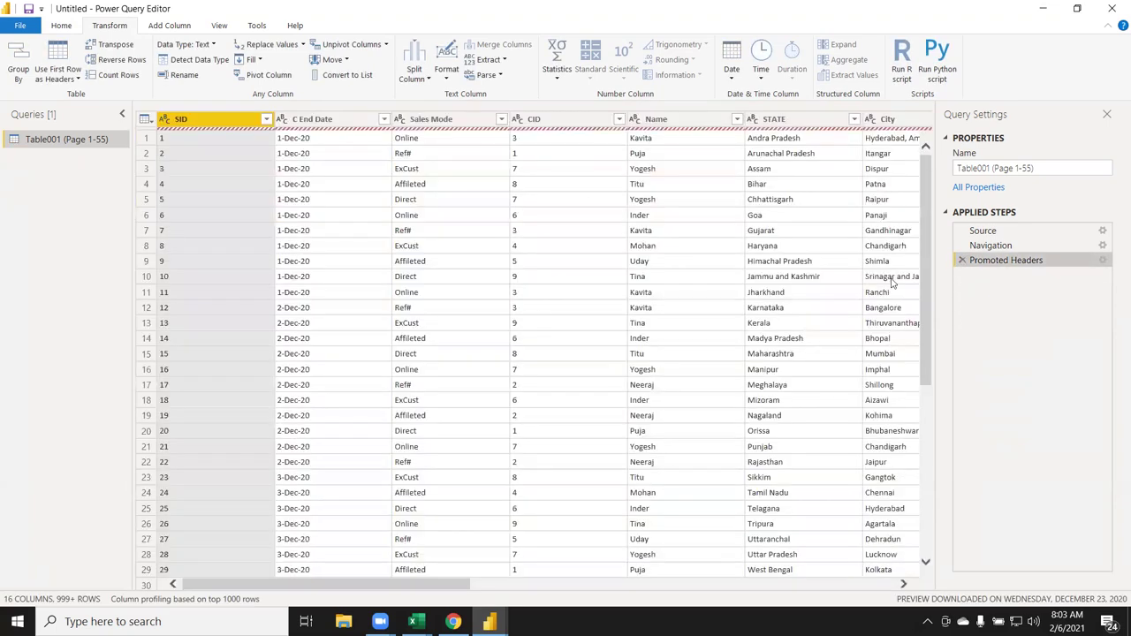
{"action": "left_click", "coordinate": [306, 214]}
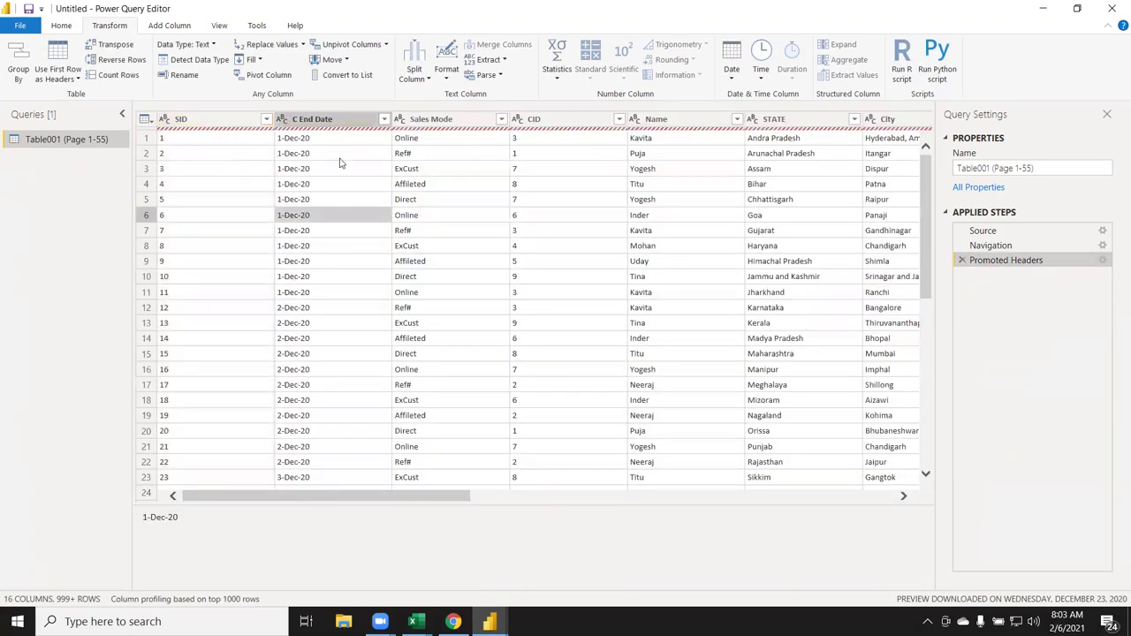
Close the Power Query Editor with Close & Apply to load Table001 into the report.
{"action": "left_click", "coordinate": [62, 25]}
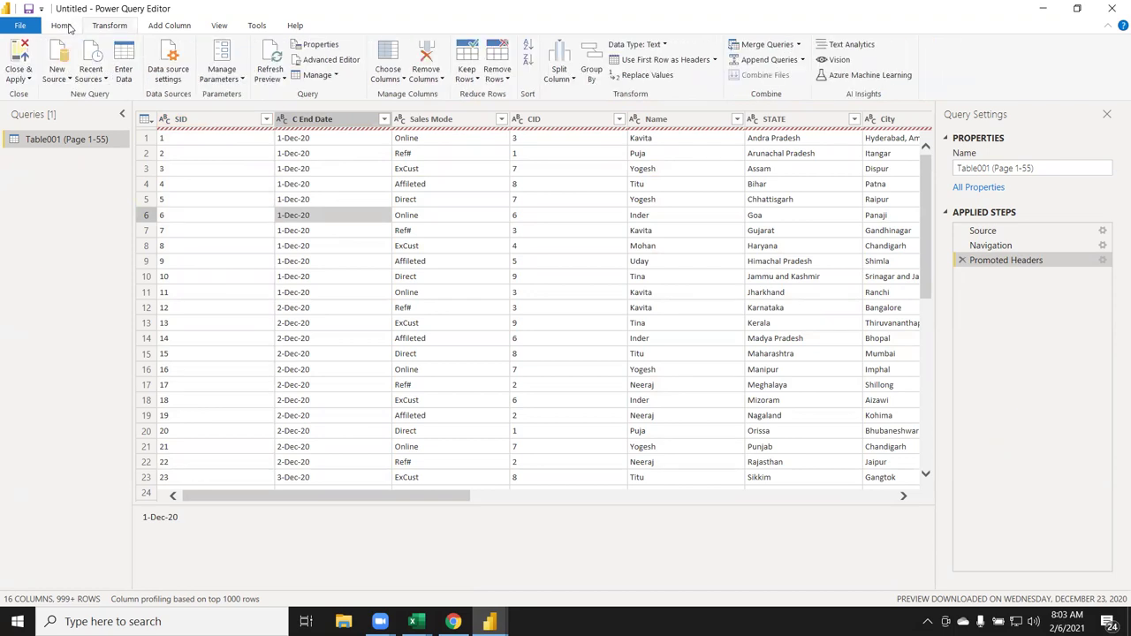
{"action": "left_click", "coordinate": [19, 77]}
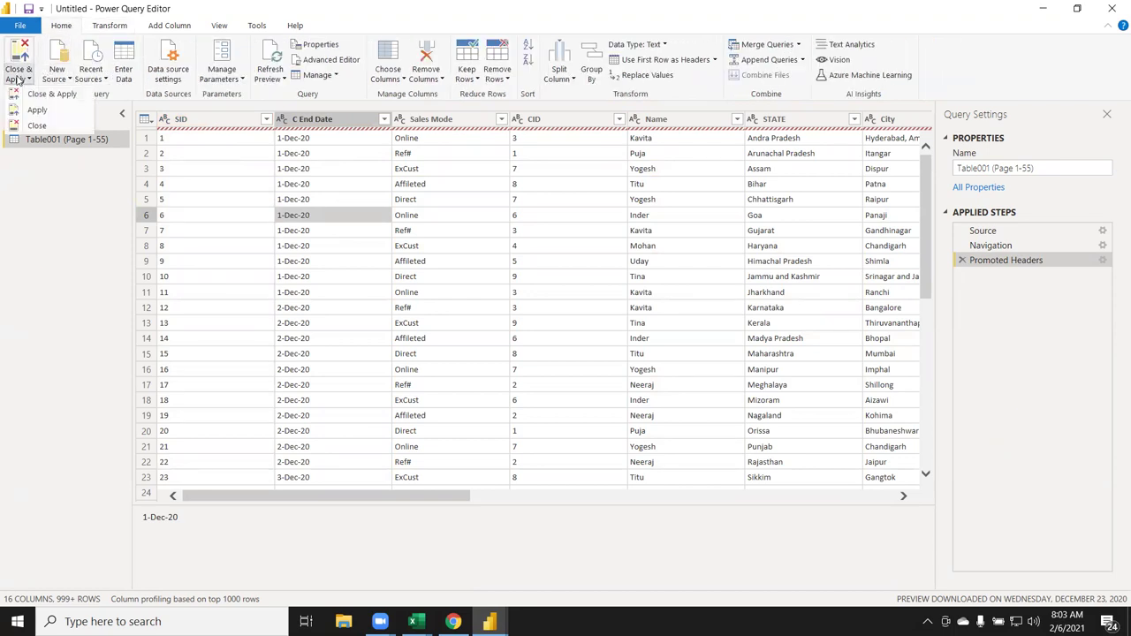
{"action": "left_click", "coordinate": [33, 124]}
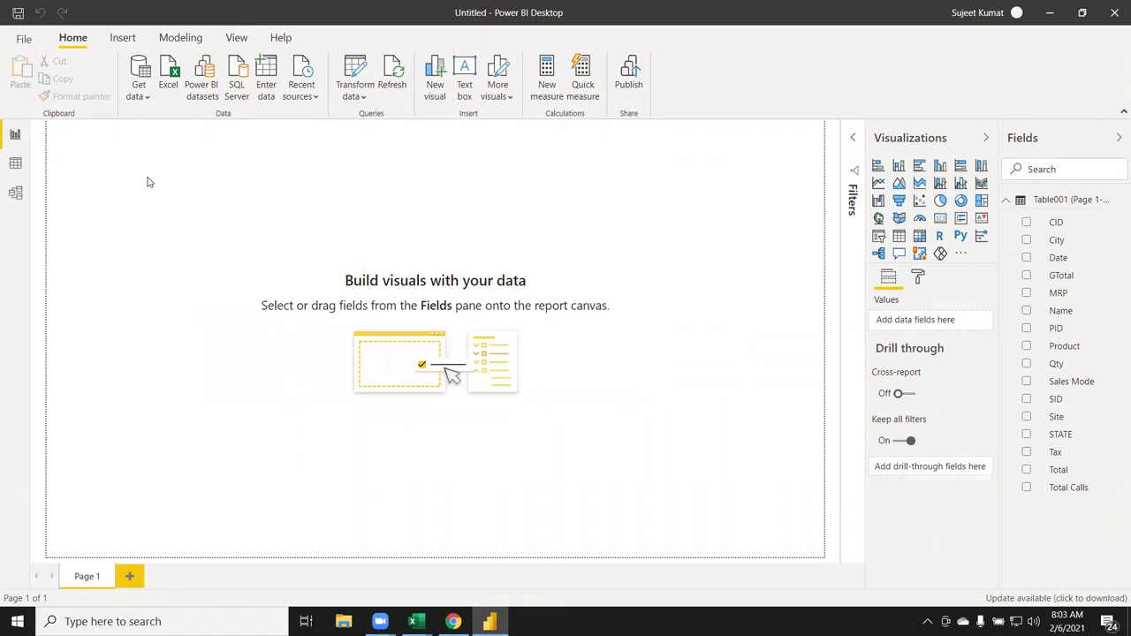
Switch to Data view to see Table001's loaded rows.
{"action": "left_click", "coordinate": [15, 164]}
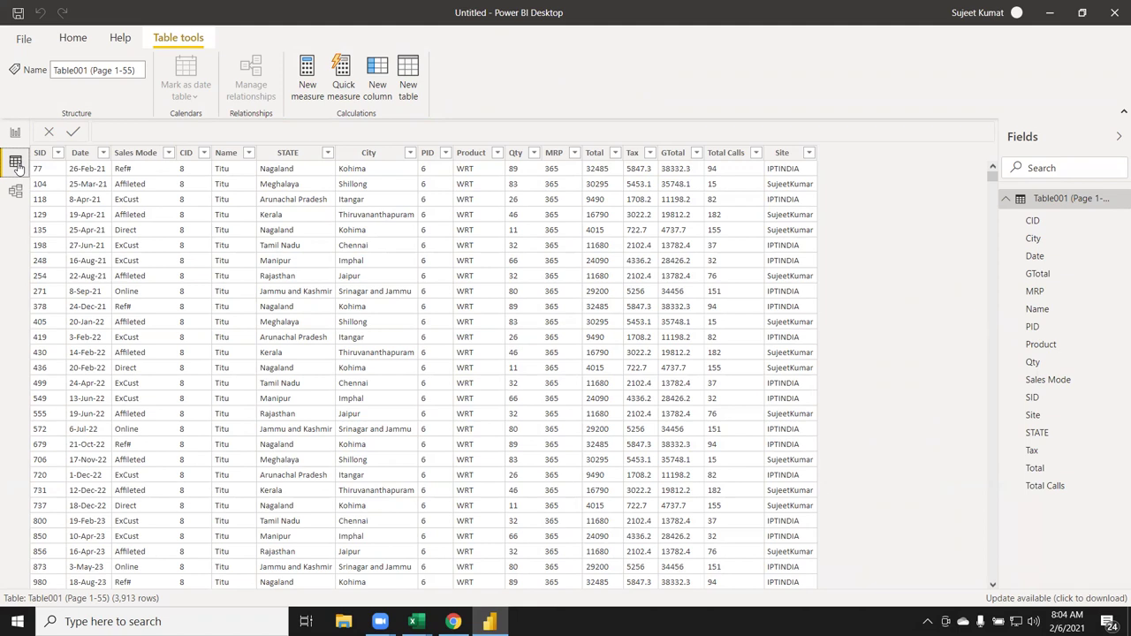
Select the Date column in Data view to show it is typed as Text and uncategorized.
{"action": "left_click", "coordinate": [81, 153]}
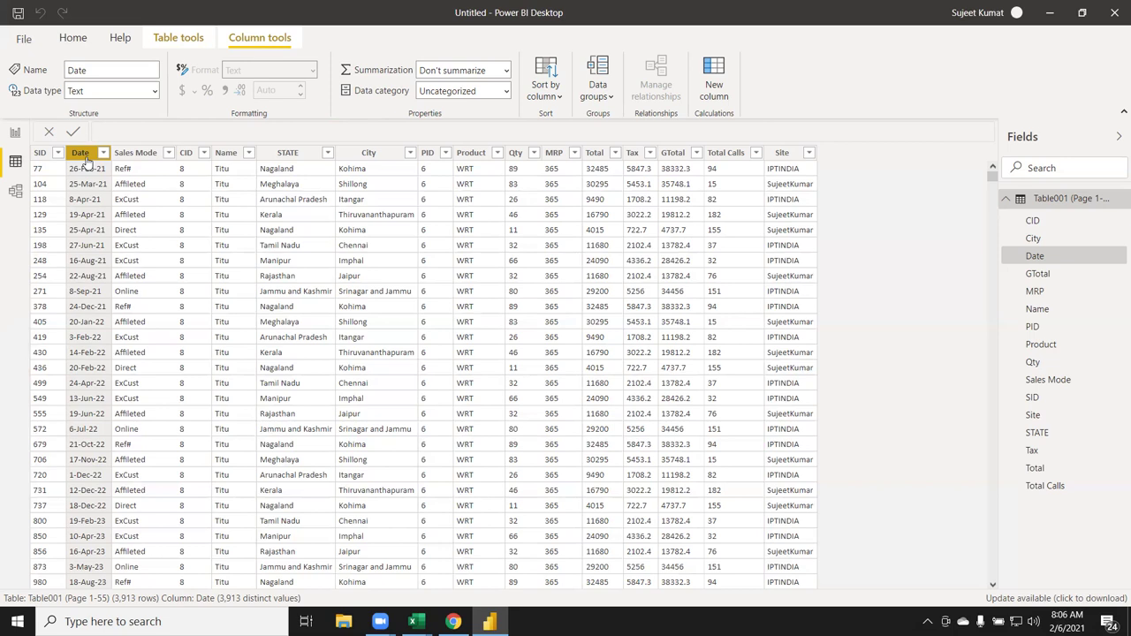
Open the full Get Data connector catalog from the Home ribbon.
{"action": "left_click", "coordinate": [74, 35]}
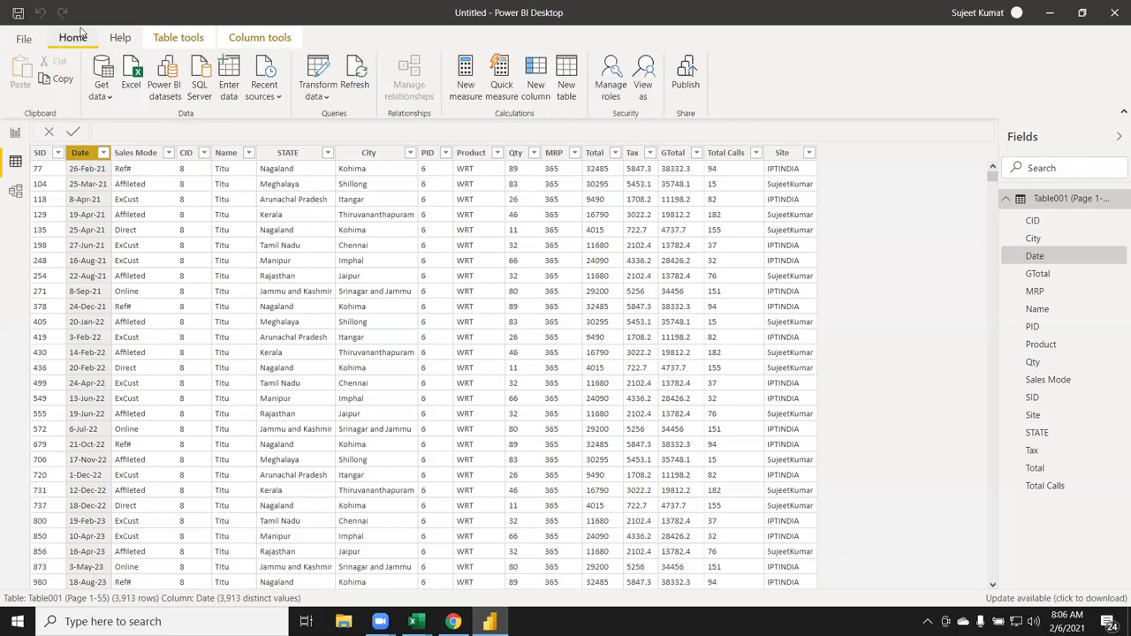
{"action": "left_click", "coordinate": [102, 88]}
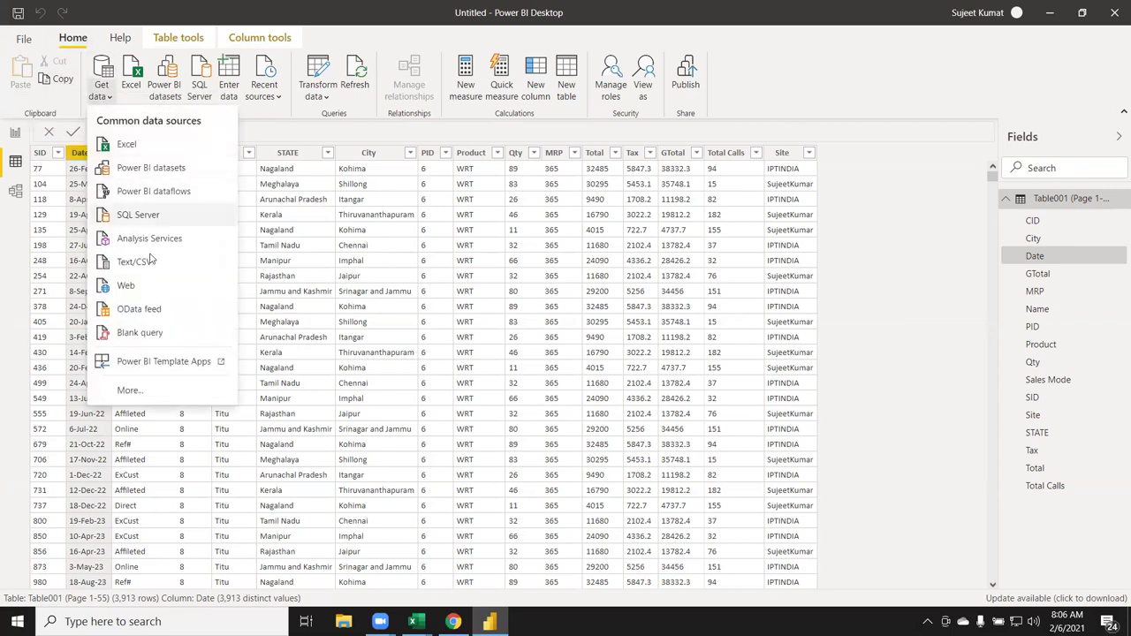
{"action": "left_click", "coordinate": [148, 391]}
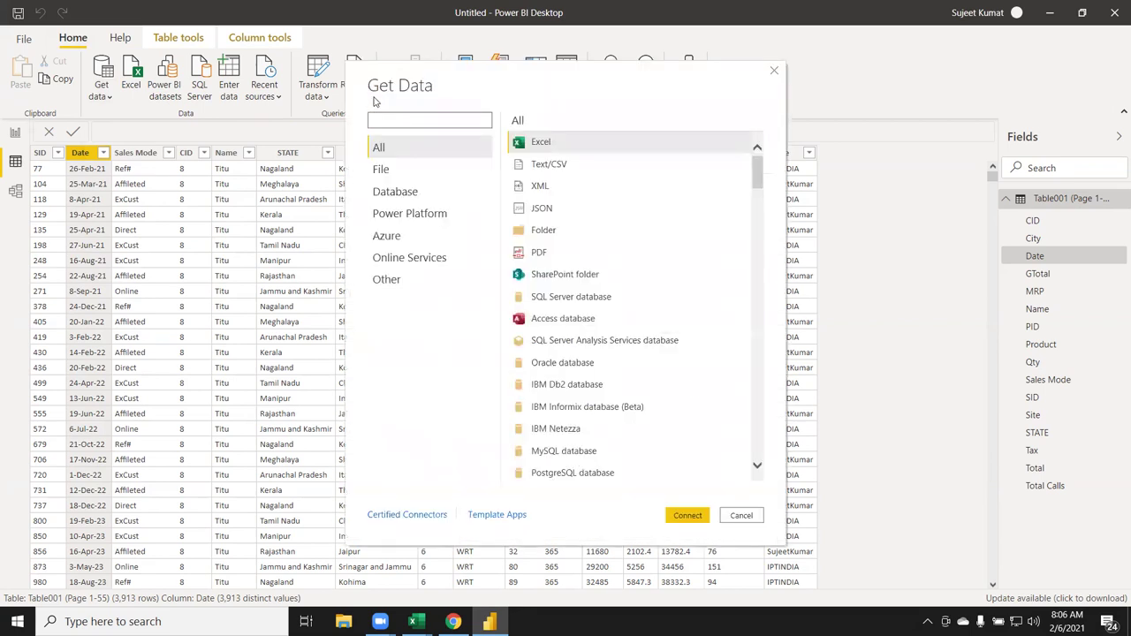
Browse the File and Database connector categories.
{"action": "left_click", "coordinate": [395, 171]}
{"action": "left_click", "coordinate": [405, 191]}
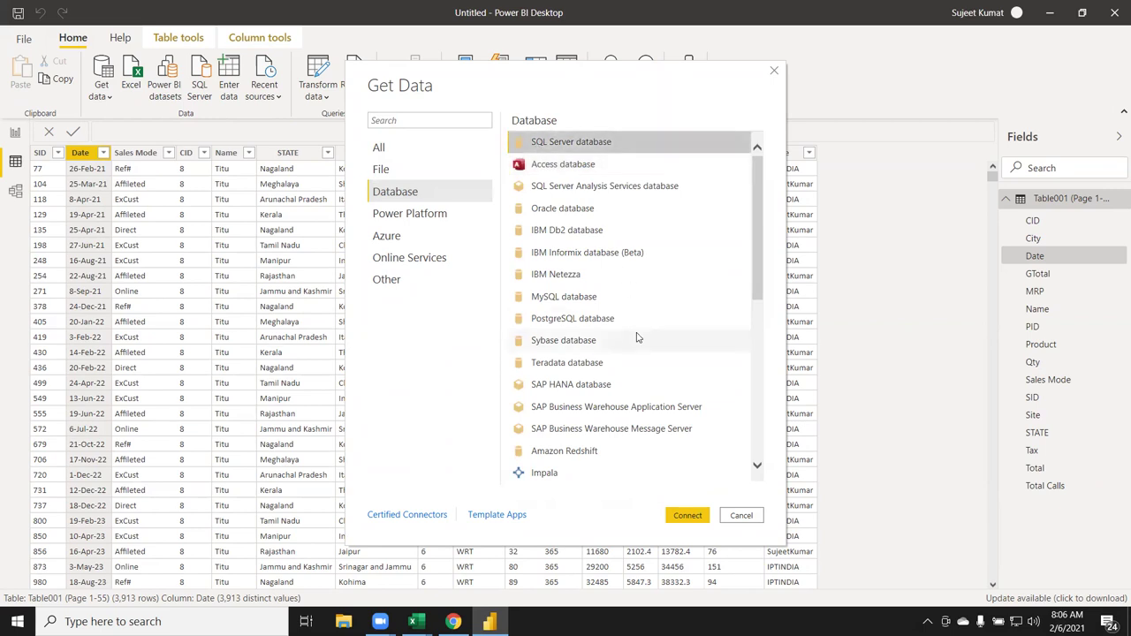
{"action": "scroll", "coordinate": [635, 334], "scroll_direction": "down", "scroll_amount": 5}
{"action": "scroll", "coordinate": [635, 337], "scroll_direction": "down", "scroll_amount": 5}
{"action": "scroll", "coordinate": [634, 337], "scroll_direction": "up", "scroll_amount": 4}
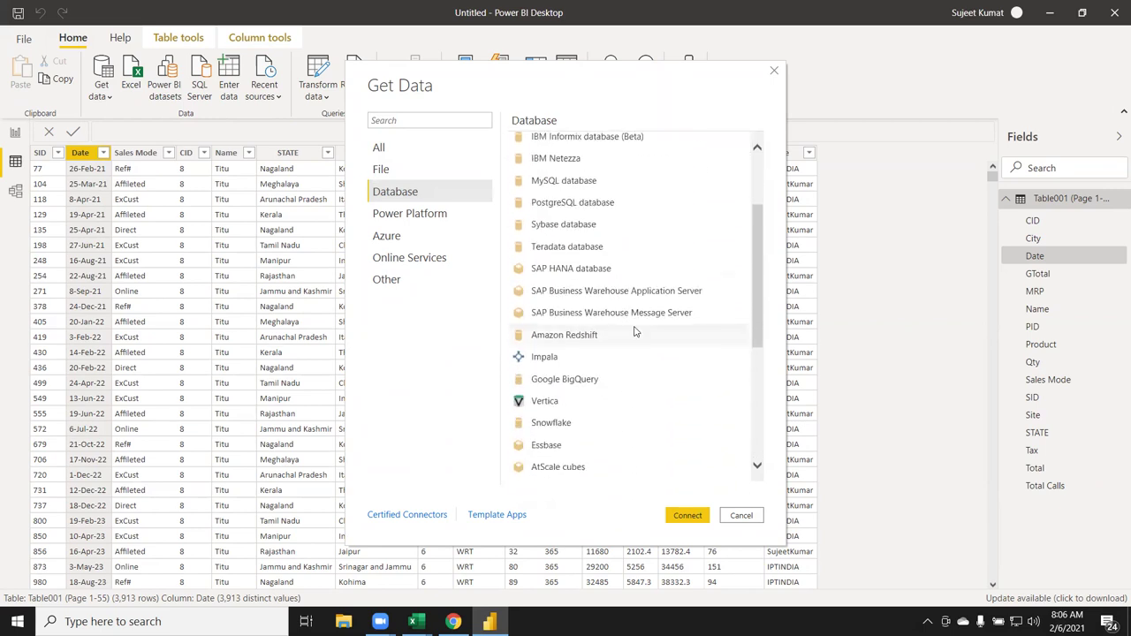
Browse the Power Platform, Azure and Online Services connector categories.
{"action": "left_click", "coordinate": [409, 214]}
{"action": "left_click", "coordinate": [409, 235]}
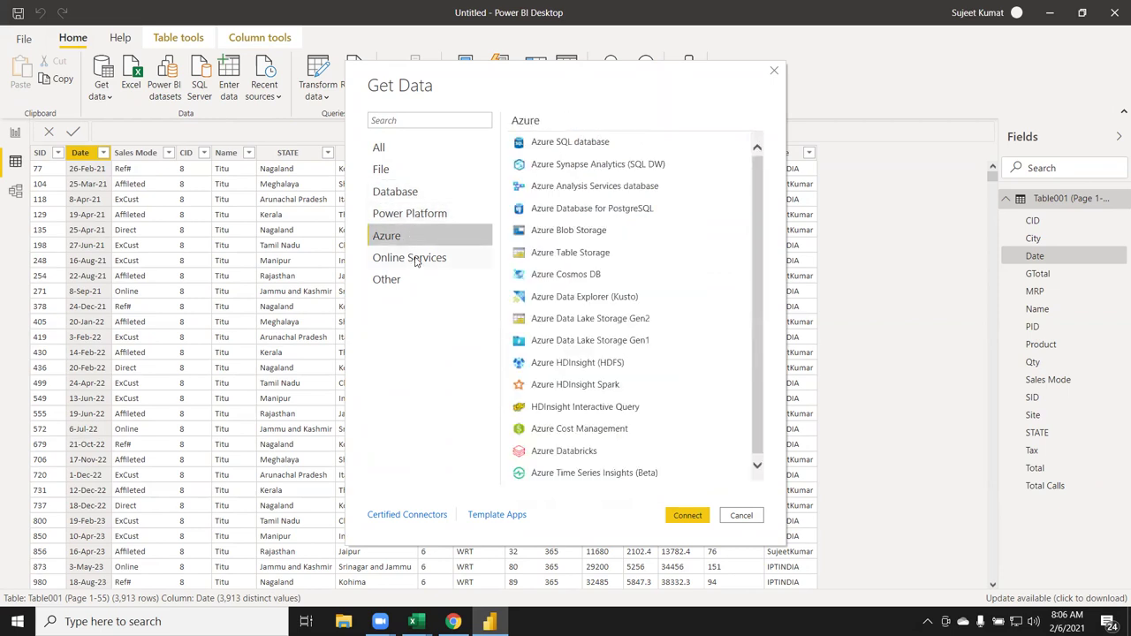
{"action": "left_click", "coordinate": [417, 258]}
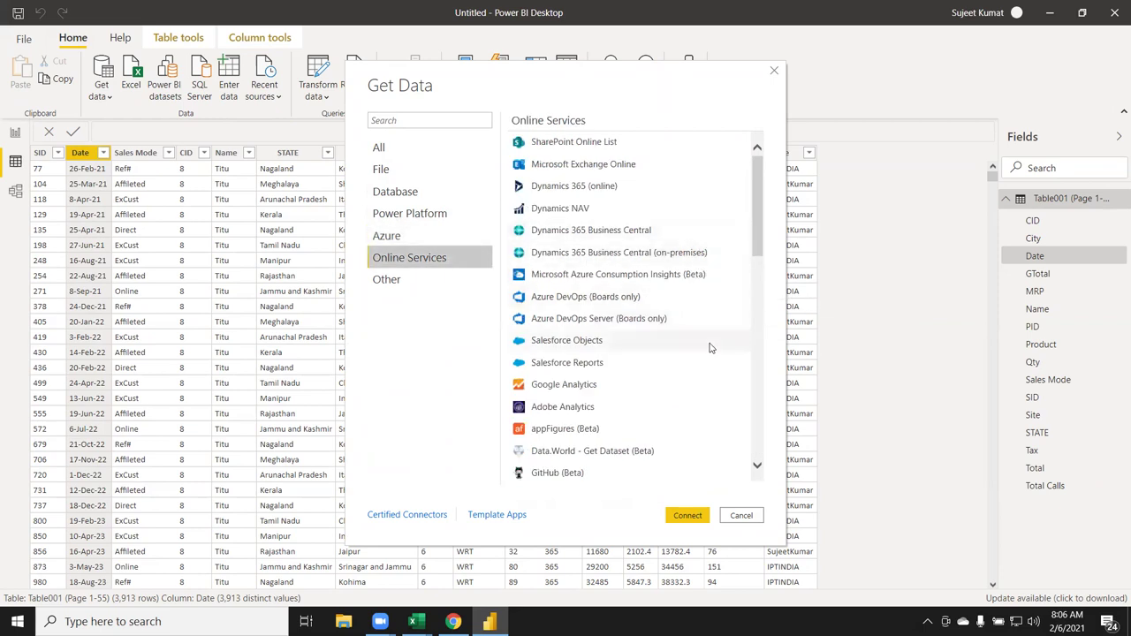
{"action": "scroll", "coordinate": [710, 348], "scroll_direction": "down", "scroll_amount": 2}
{"action": "scroll", "coordinate": [709, 348], "scroll_direction": "down", "scroll_amount": 1}
{"action": "scroll", "coordinate": [709, 348], "scroll_direction": "down", "scroll_amount": 2}
{"action": "scroll", "coordinate": [709, 348], "scroll_direction": "down", "scroll_amount": 2}
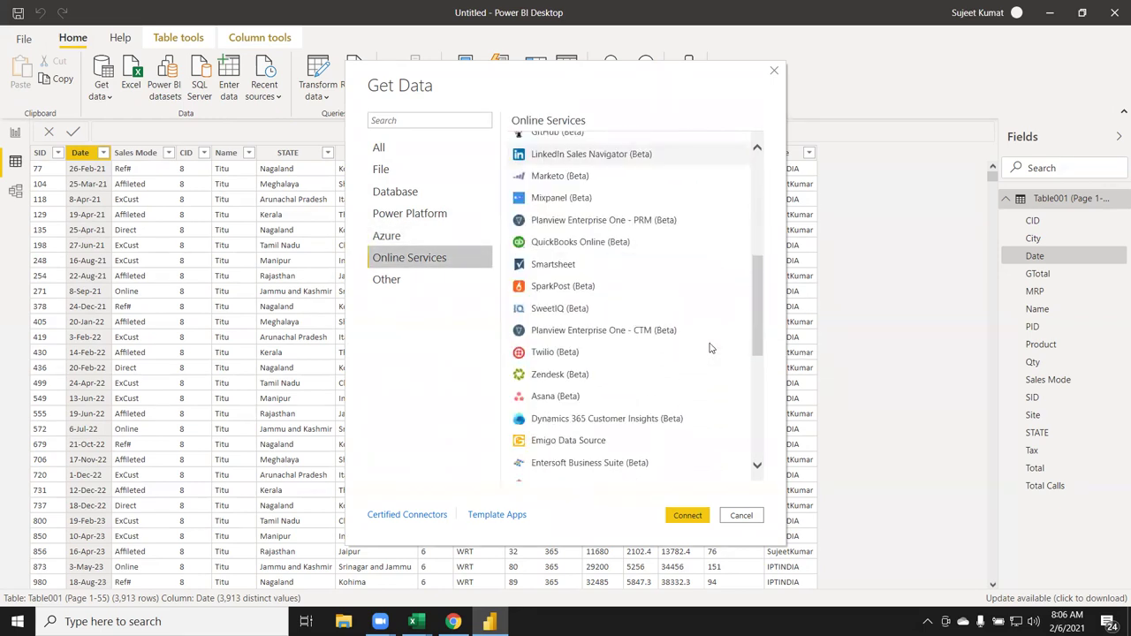
{"action": "scroll", "coordinate": [709, 349], "scroll_direction": "down", "scroll_amount": 2}
{"action": "scroll", "coordinate": [710, 348], "scroll_direction": "down", "scroll_amount": 3}
{"action": "scroll", "coordinate": [710, 348], "scroll_direction": "up", "scroll_amount": 3}
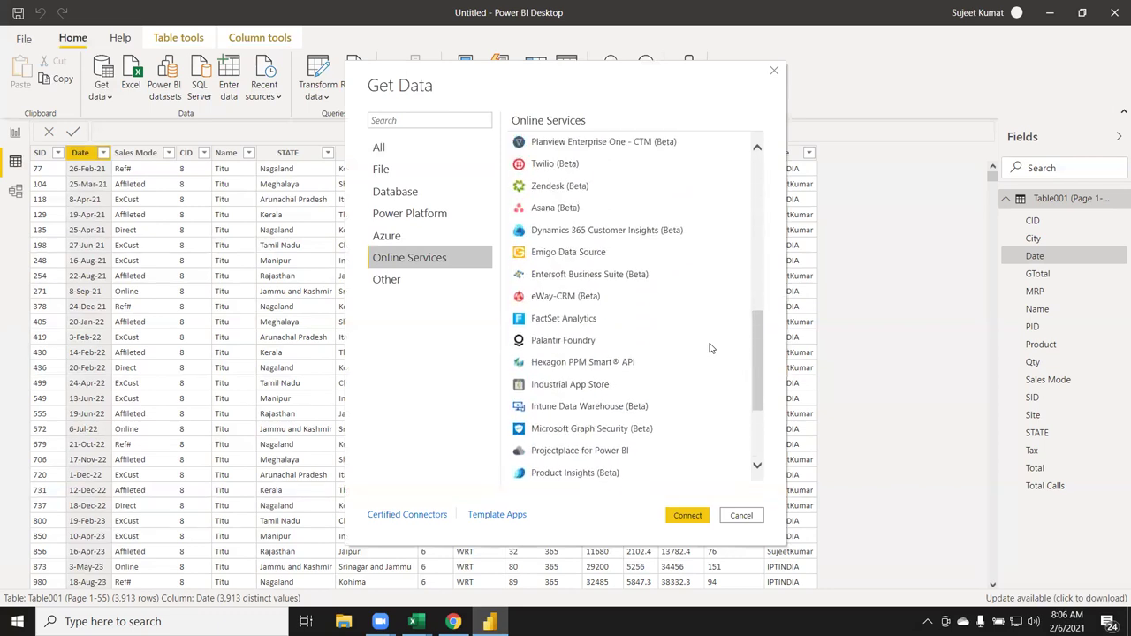
{"action": "scroll", "coordinate": [710, 348], "scroll_direction": "up", "scroll_amount": 2}
{"action": "scroll", "coordinate": [710, 348], "scroll_direction": "up", "scroll_amount": 3}
{"action": "scroll", "coordinate": [710, 349], "scroll_direction": "up", "scroll_amount": 2}
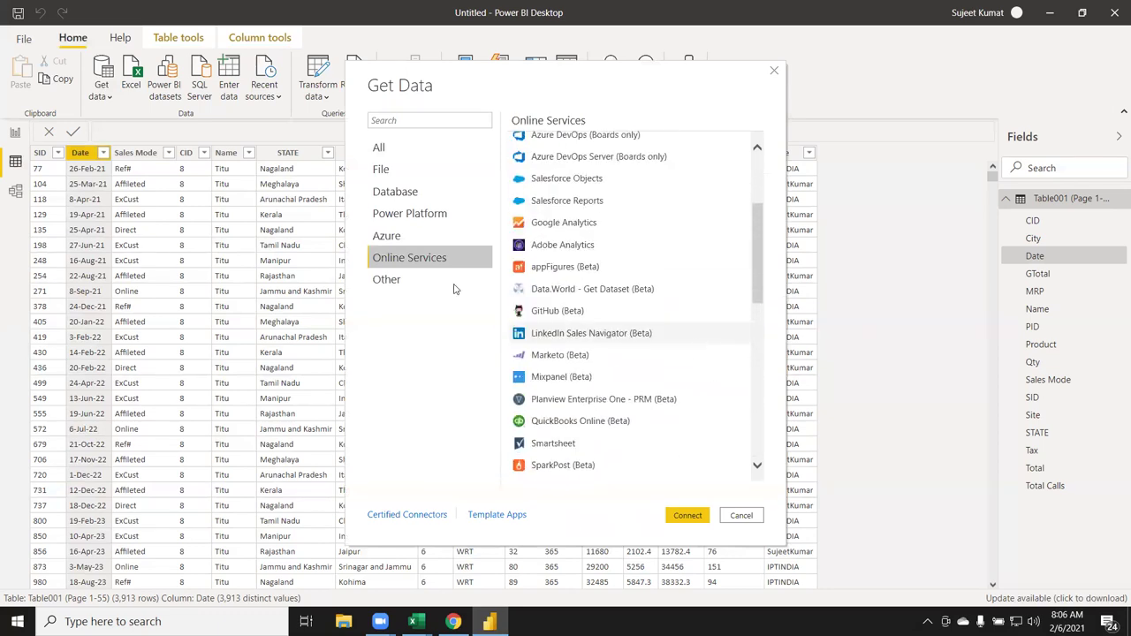
Show the Other category's connectors, scrolling back up to Web at the top.
{"action": "left_click", "coordinate": [412, 277]}
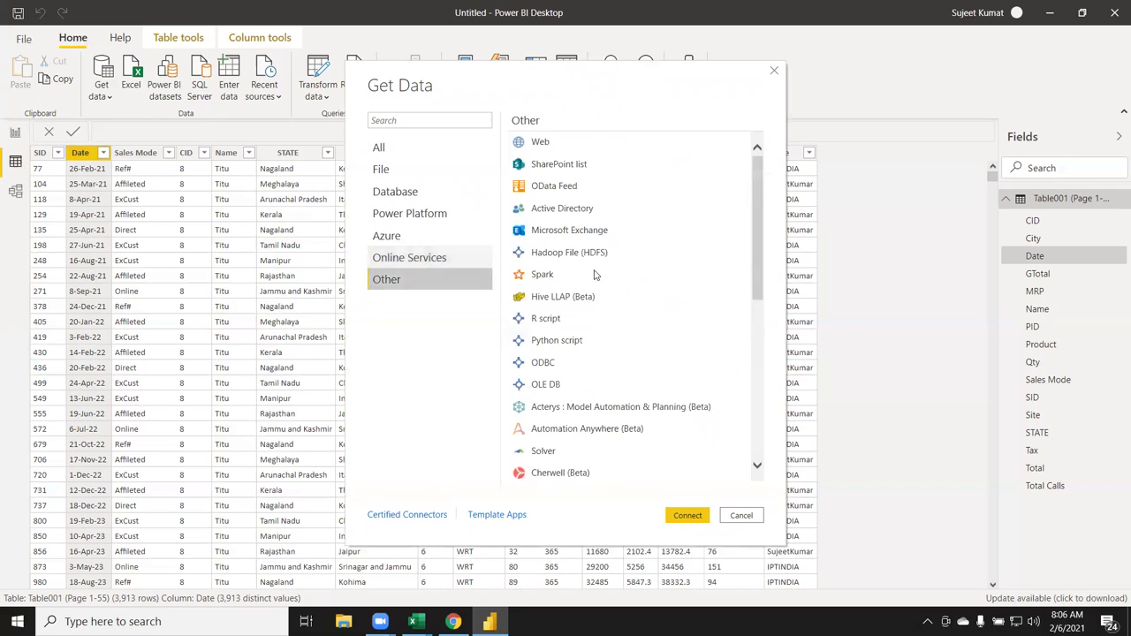
{"action": "scroll", "coordinate": [636, 326], "scroll_direction": "down", "scroll_amount": 3}
{"action": "scroll", "coordinate": [638, 327], "scroll_direction": "down", "scroll_amount": 3}
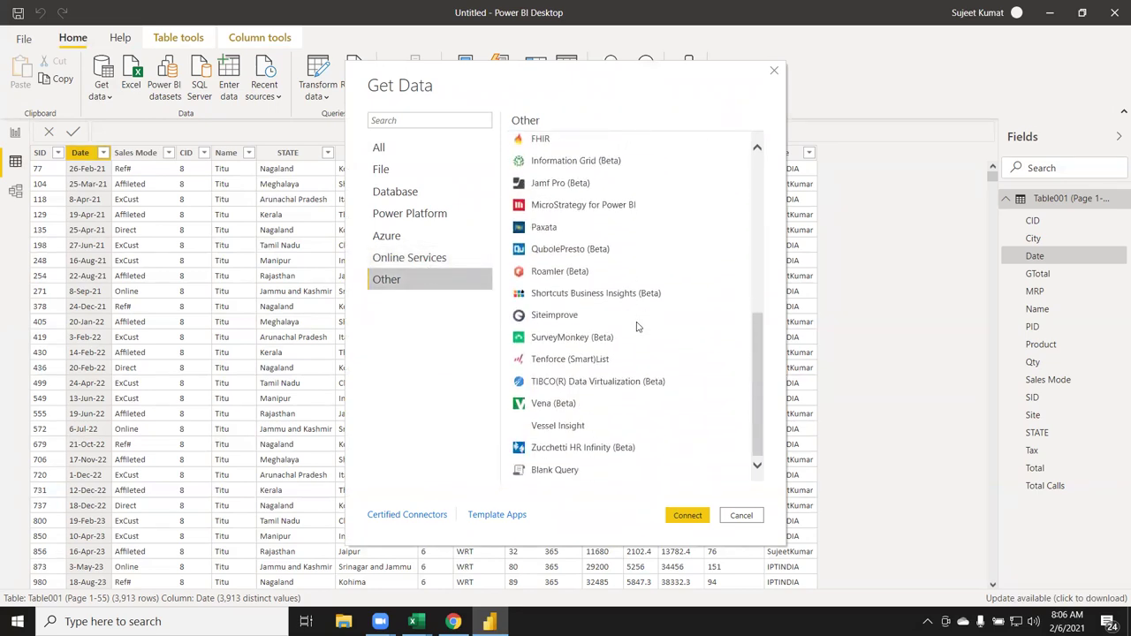
{"action": "scroll", "coordinate": [638, 326], "scroll_direction": "up", "scroll_amount": 3}
{"action": "scroll", "coordinate": [619, 265], "scroll_direction": "up", "scroll_amount": 3}
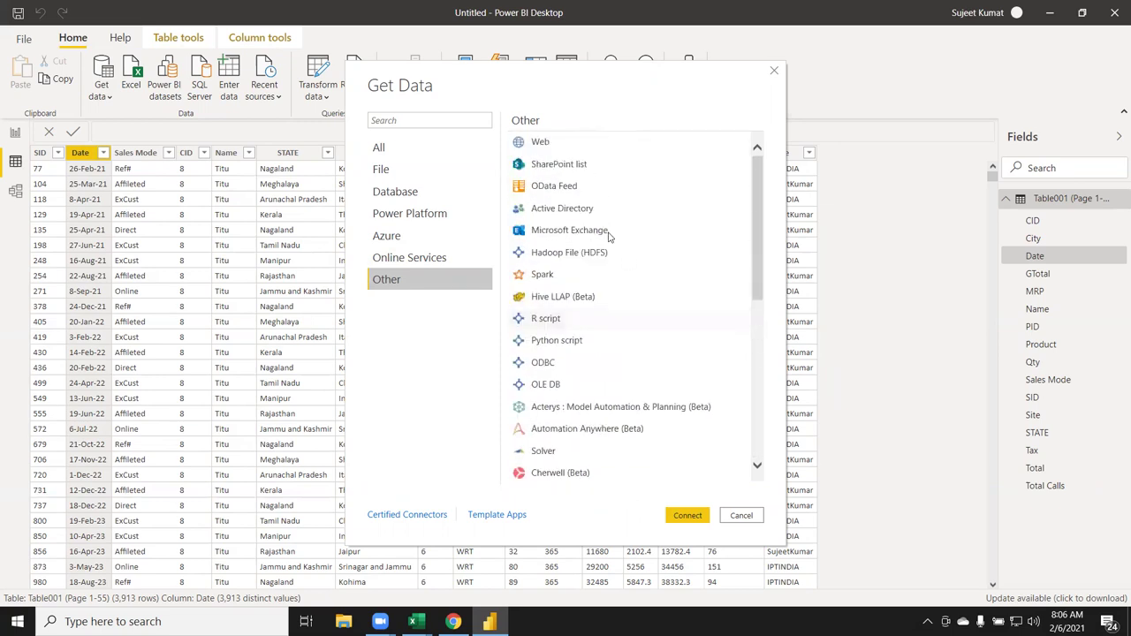
Select the Web connector and scroll up and down through the Other connectors.
{"action": "left_click", "coordinate": [535, 142]}
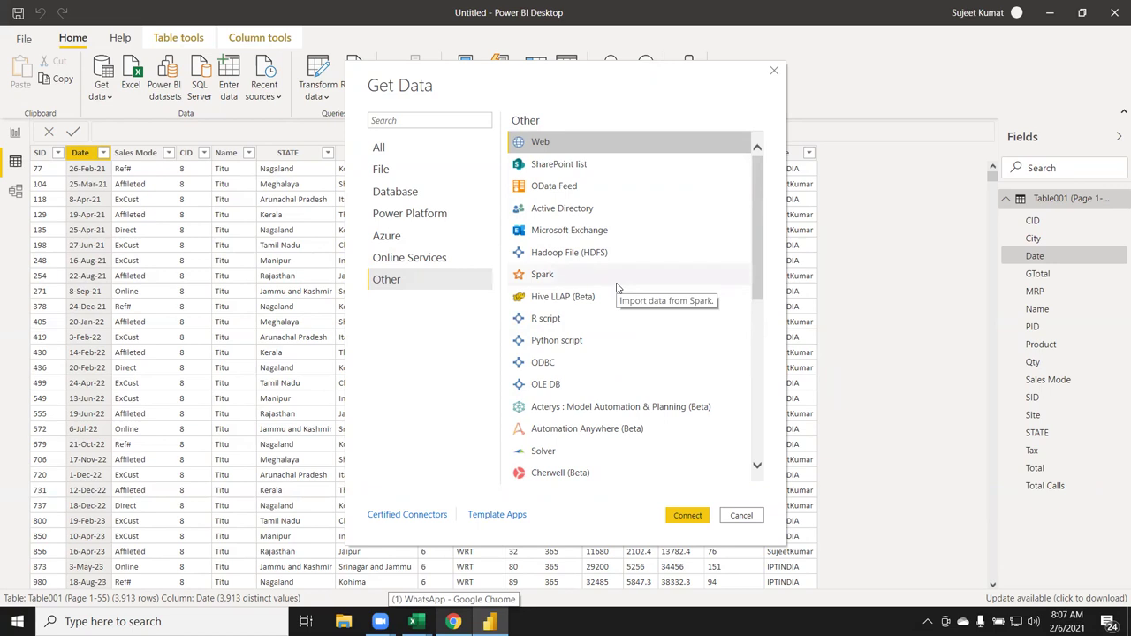
{"action": "scroll", "coordinate": [617, 287], "scroll_direction": "down", "scroll_amount": 4}
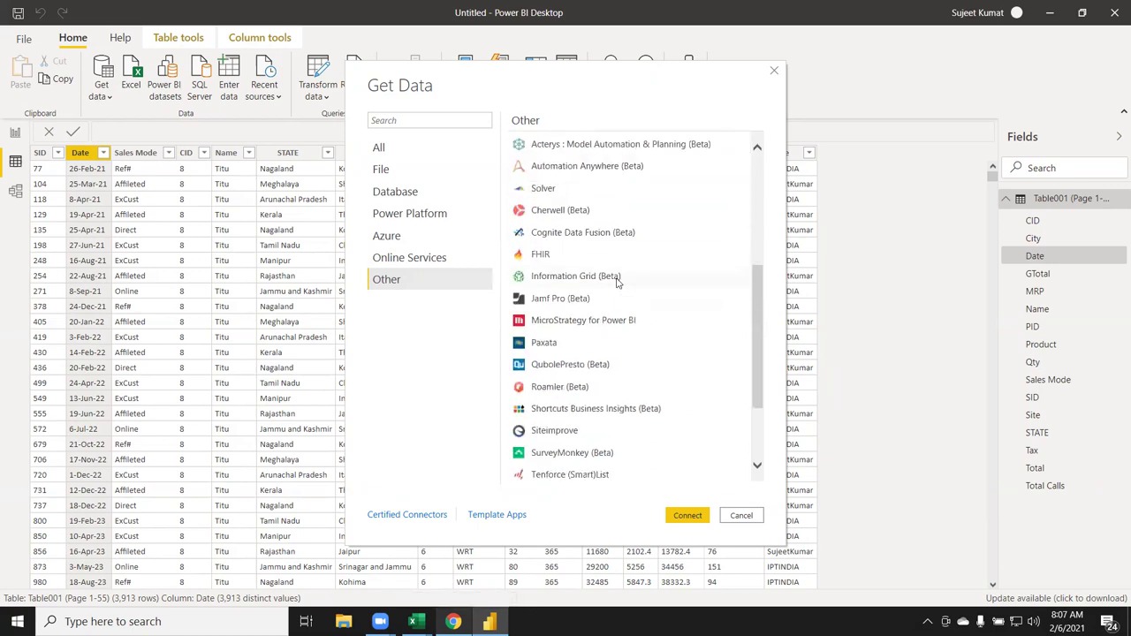
{"action": "scroll", "coordinate": [617, 281], "scroll_direction": "down", "scroll_amount": 2}
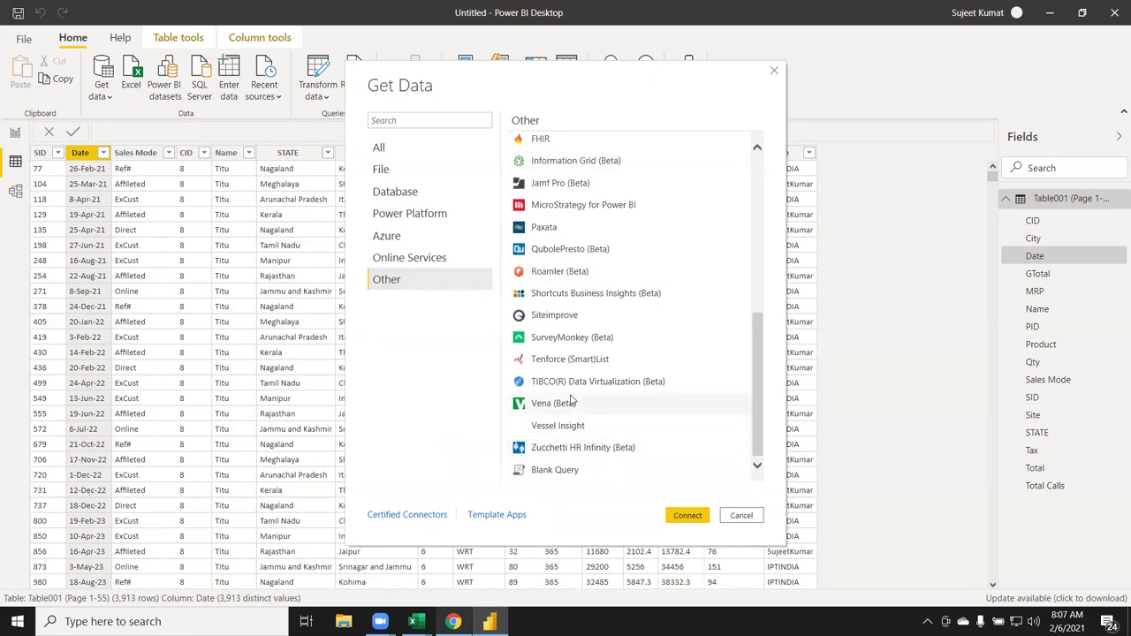
{"action": "scroll", "coordinate": [575, 406], "scroll_direction": "up", "scroll_amount": 3}
{"action": "scroll", "coordinate": [565, 391], "scroll_direction": "up", "scroll_amount": 1}
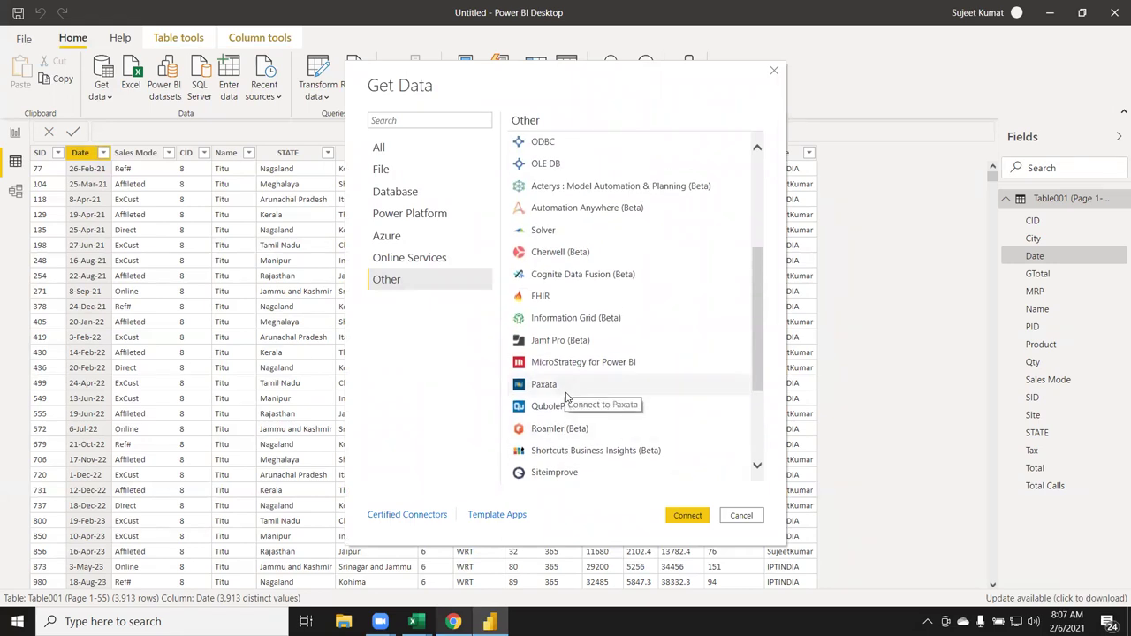
{"action": "scroll", "coordinate": [570, 397], "scroll_direction": "up", "scroll_amount": 3}
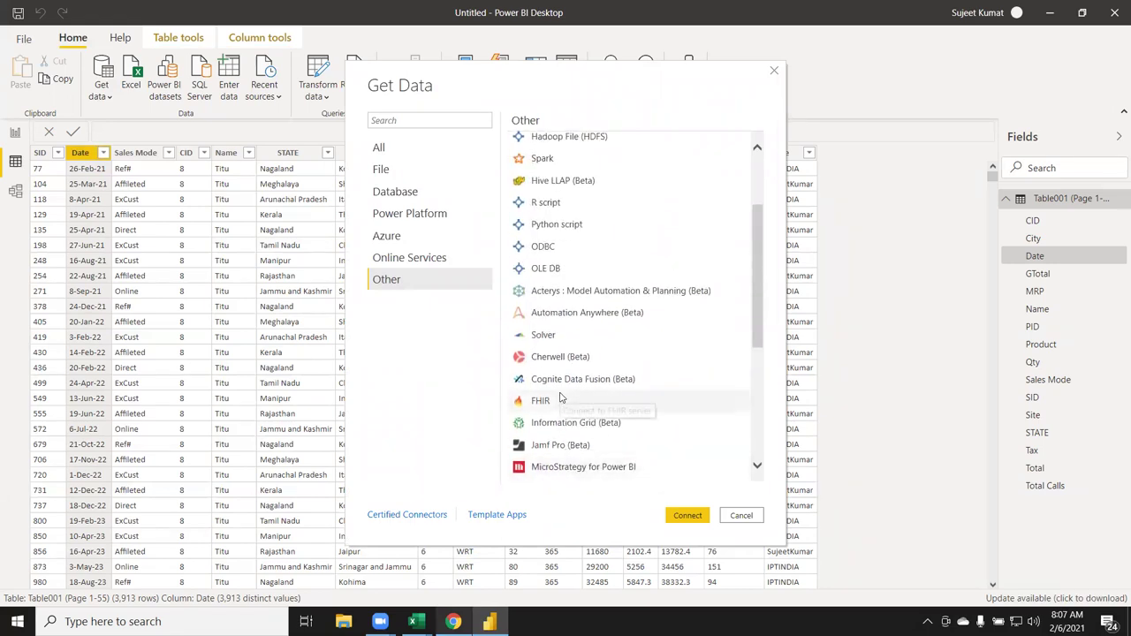
{"action": "scroll", "coordinate": [561, 396], "scroll_direction": "up", "scroll_amount": 1}
{"action": "scroll", "coordinate": [559, 392], "scroll_direction": "up", "scroll_amount": 2}
{"action": "scroll", "coordinate": [558, 393], "scroll_direction": "up", "scroll_amount": 1}
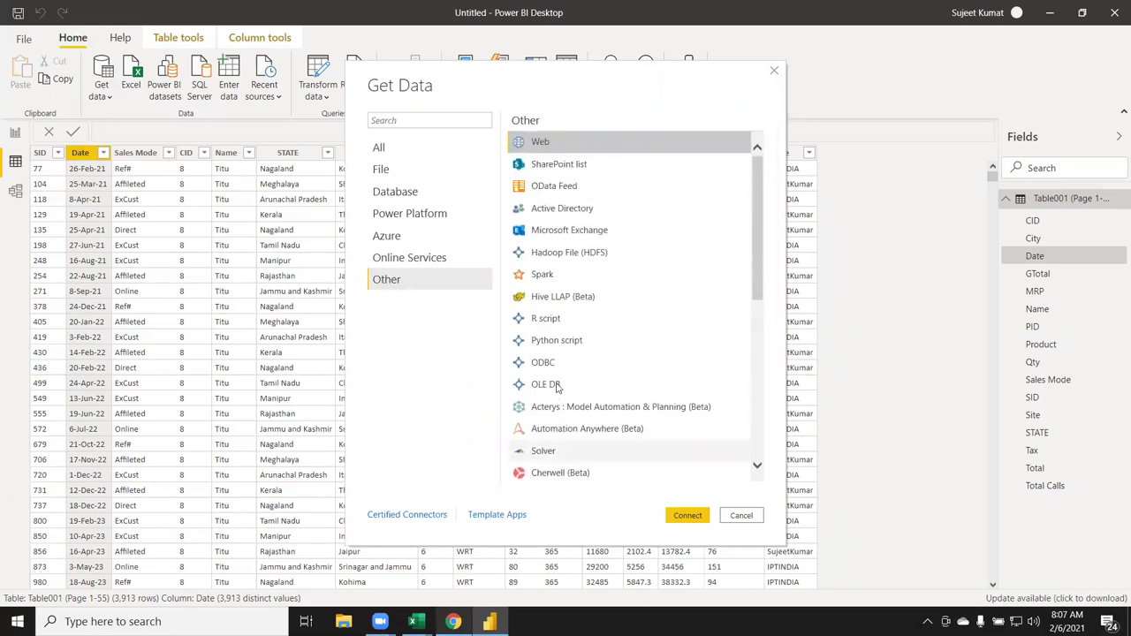
{"action": "scroll", "coordinate": [552, 221], "scroll_direction": "down", "scroll_amount": 4}
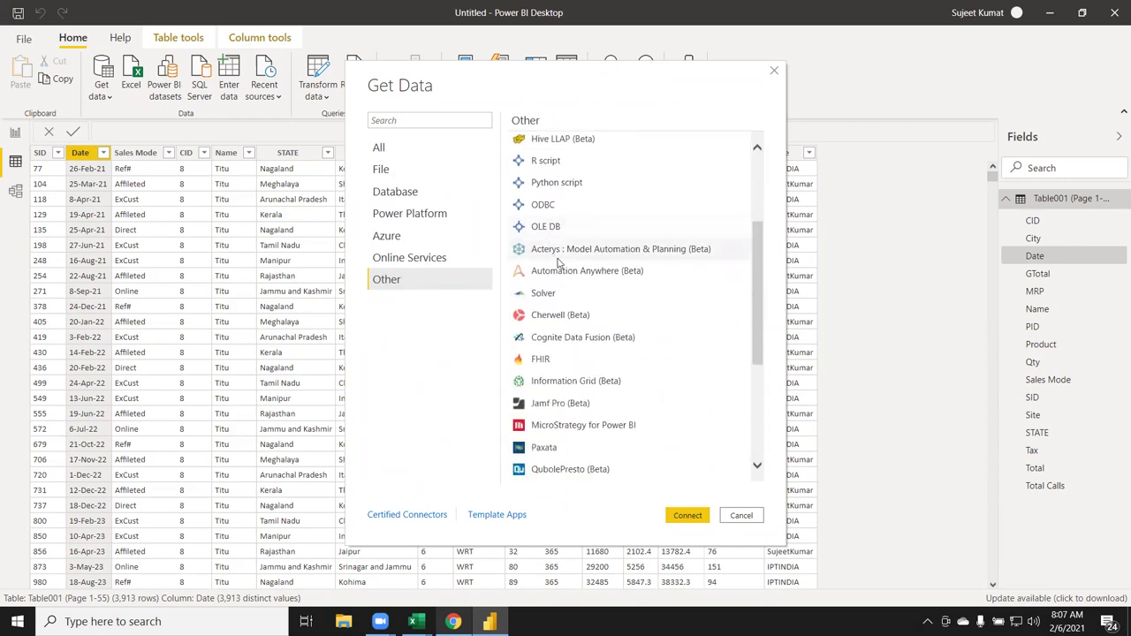
{"action": "scroll", "coordinate": [558, 265], "scroll_direction": "down", "scroll_amount": 2}
{"action": "scroll", "coordinate": [558, 267], "scroll_direction": "down", "scroll_amount": 2}
{"action": "scroll", "coordinate": [558, 267], "scroll_direction": "down", "scroll_amount": 1}
{"action": "scroll", "coordinate": [548, 261], "scroll_direction": "down", "scroll_amount": 1}
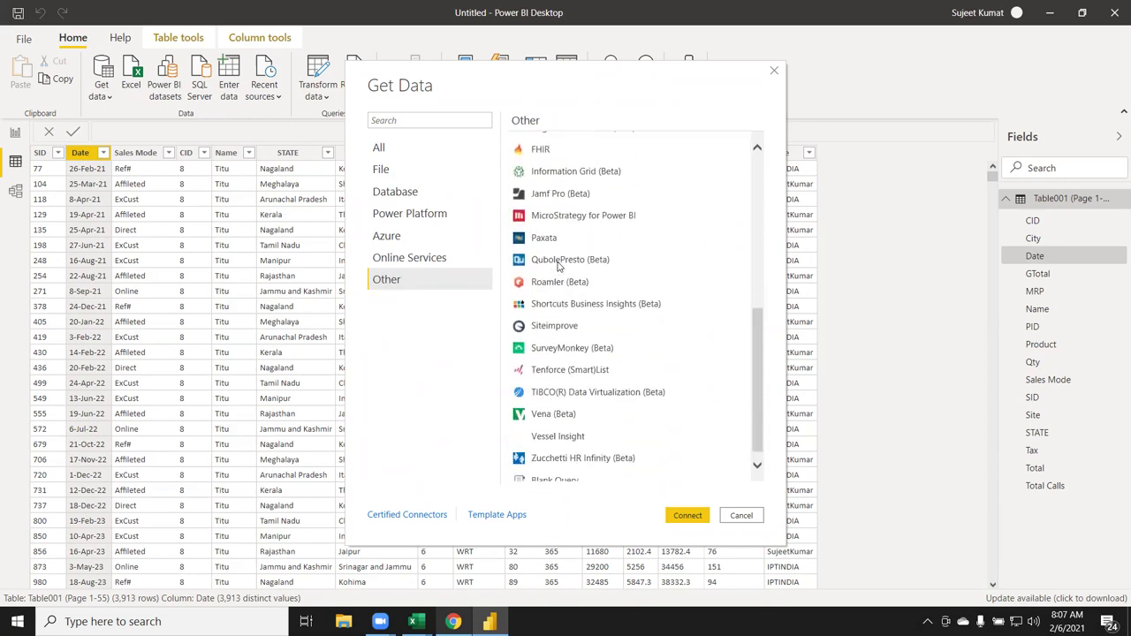
{"action": "scroll", "coordinate": [530, 265], "scroll_direction": "down", "scroll_amount": 1}
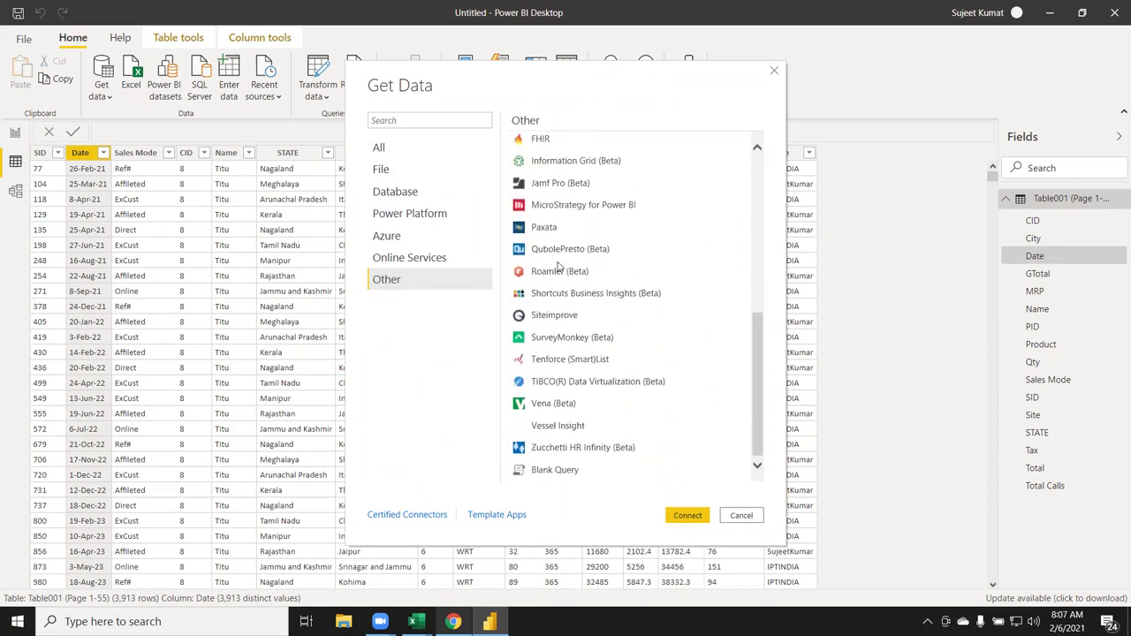
Show the Online Services connectors and scroll down to Smartsheet, Twilio and Palantir Foundry.
{"action": "left_click", "coordinate": [446, 252]}
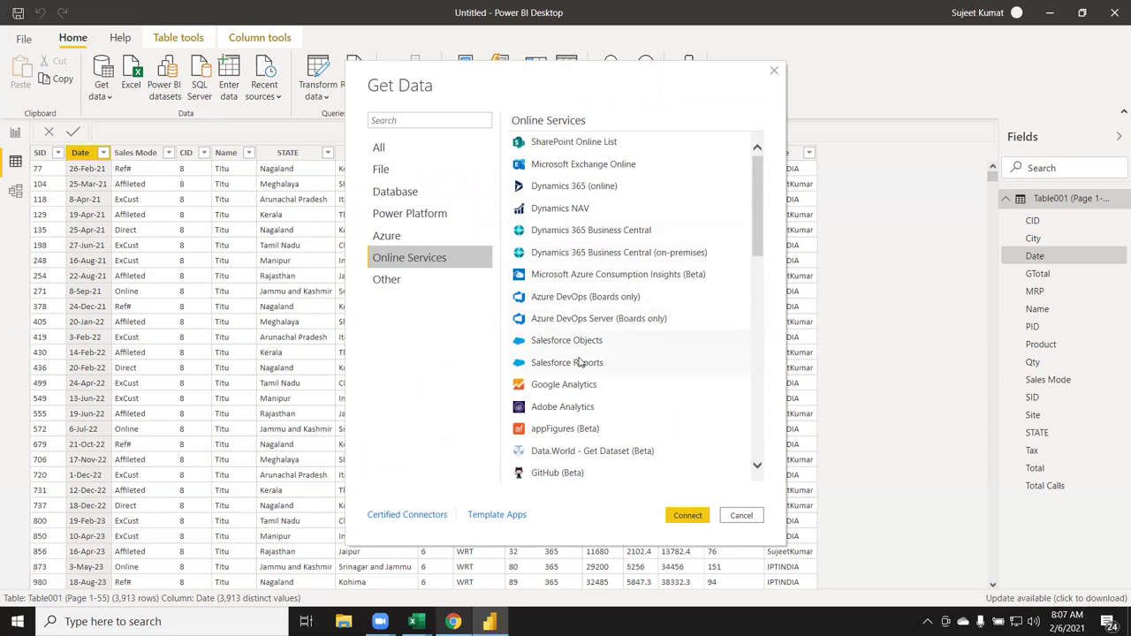
{"action": "scroll", "coordinate": [580, 380], "scroll_direction": "down", "scroll_amount": 1}
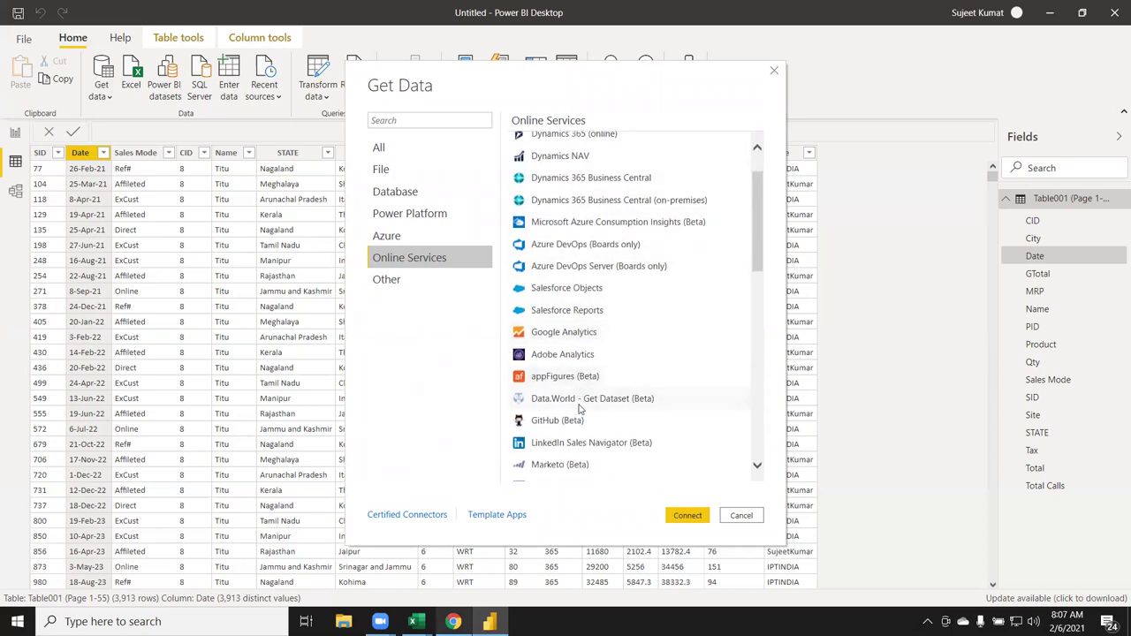
{"action": "scroll", "coordinate": [580, 402], "scroll_direction": "down", "scroll_amount": 1}
{"action": "scroll", "coordinate": [580, 408], "scroll_direction": "down", "scroll_amount": 1}
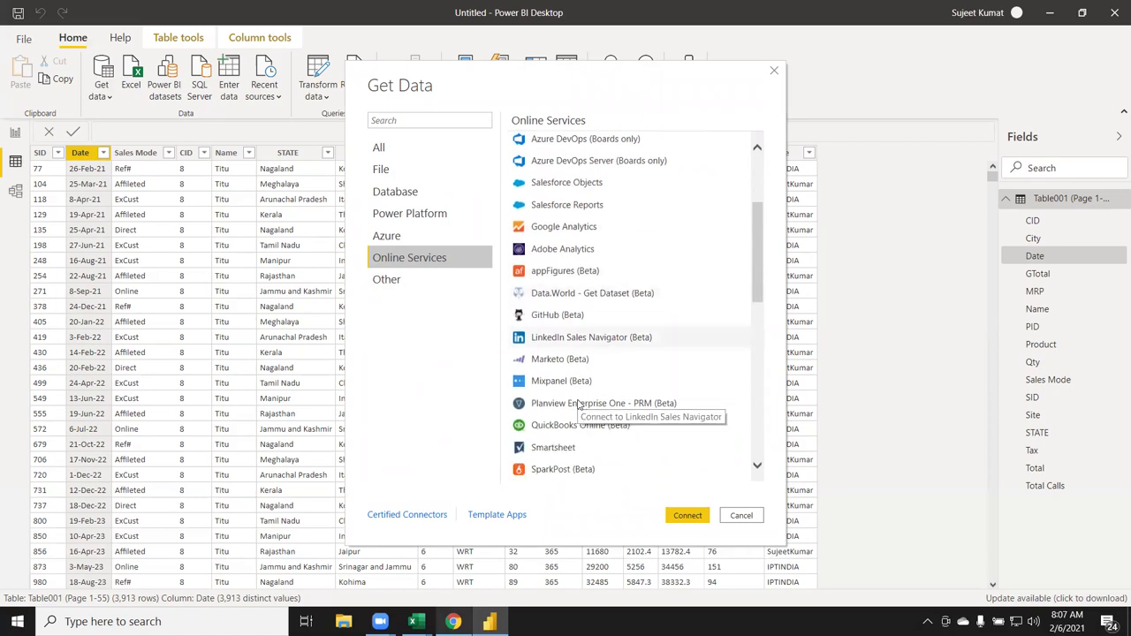
{"action": "scroll", "coordinate": [580, 405], "scroll_direction": "down", "scroll_amount": 1}
{"action": "scroll", "coordinate": [579, 405], "scroll_direction": "down", "scroll_amount": 1}
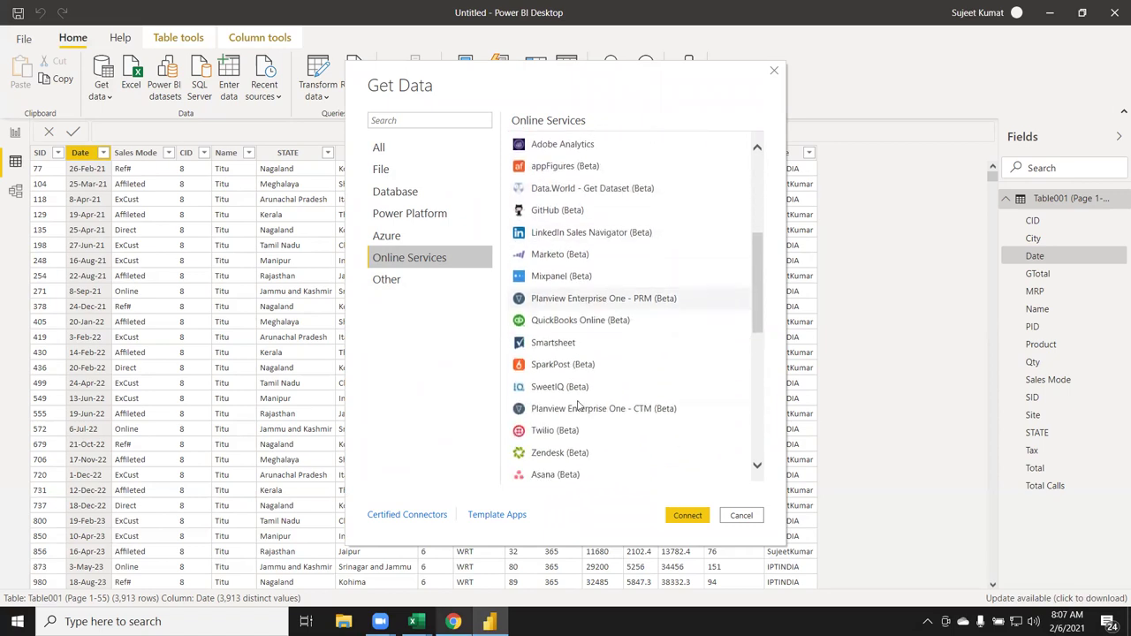
{"action": "scroll", "coordinate": [579, 405], "scroll_direction": "down", "scroll_amount": 1}
{"action": "scroll", "coordinate": [579, 404], "scroll_direction": "down", "scroll_amount": 1}
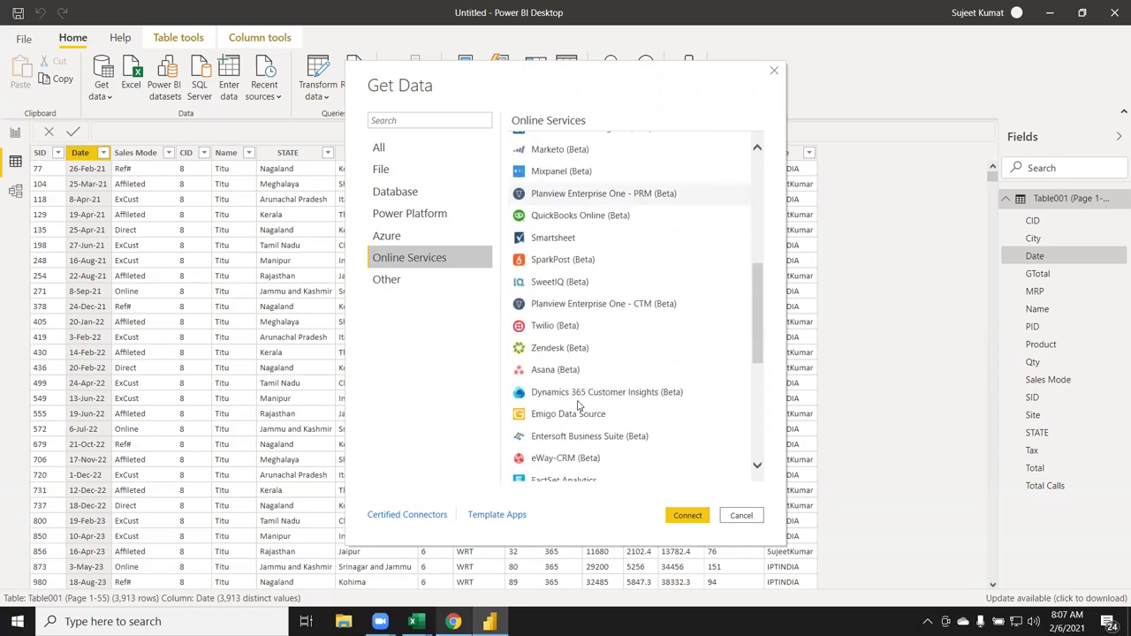
{"action": "scroll", "coordinate": [578, 404], "scroll_direction": "down", "scroll_amount": 1}
{"action": "scroll", "coordinate": [578, 405], "scroll_direction": "down", "scroll_amount": 1}
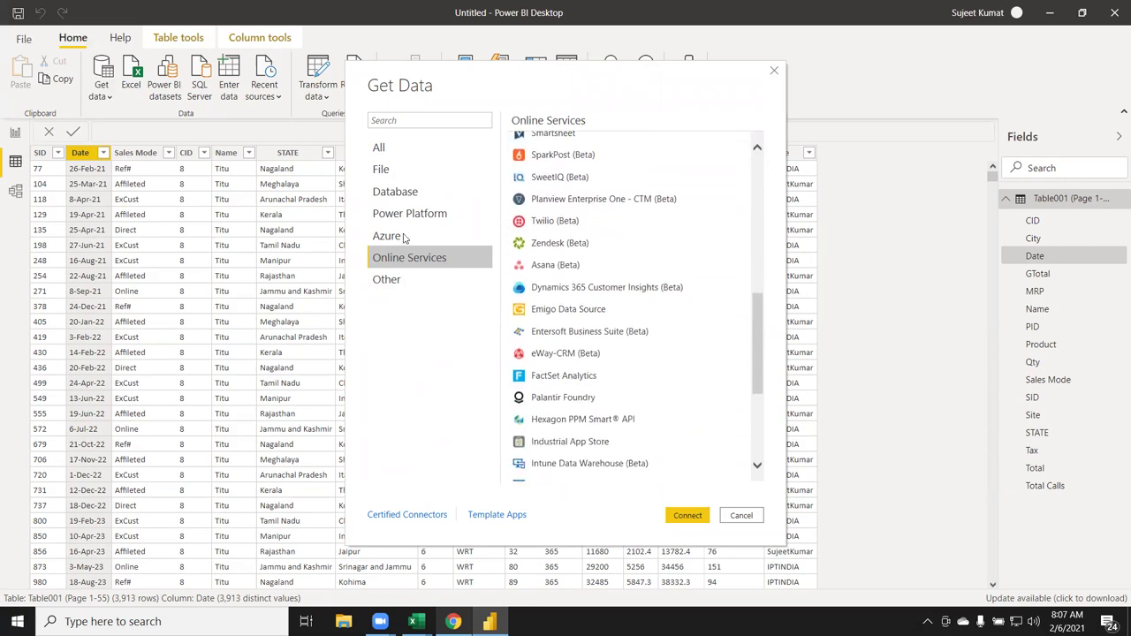
Search the catalog for 'driv' then 'Google', filtering by Online Services and Database.
{"action": "left_click", "coordinate": [403, 117]}
{"action": "type", "text": "driv"}
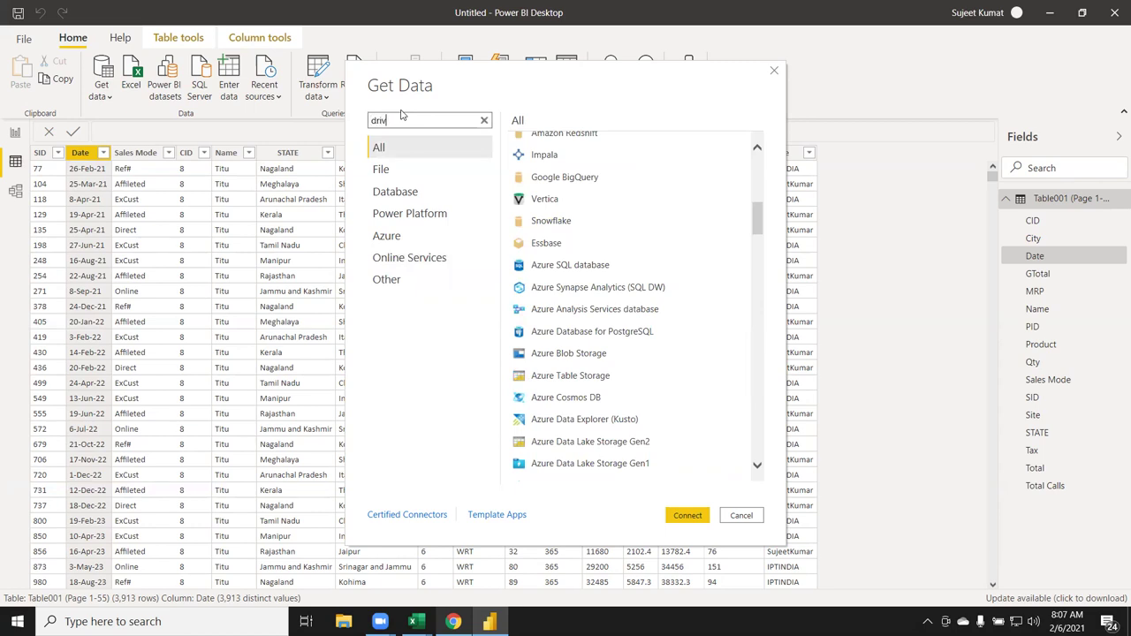
{"action": "key", "text": "BackSpace"}
{"action": "key", "text": "BackSpace"}
{"action": "key", "text": "BackSpace"}
{"action": "key", "text": "BackSpace"}
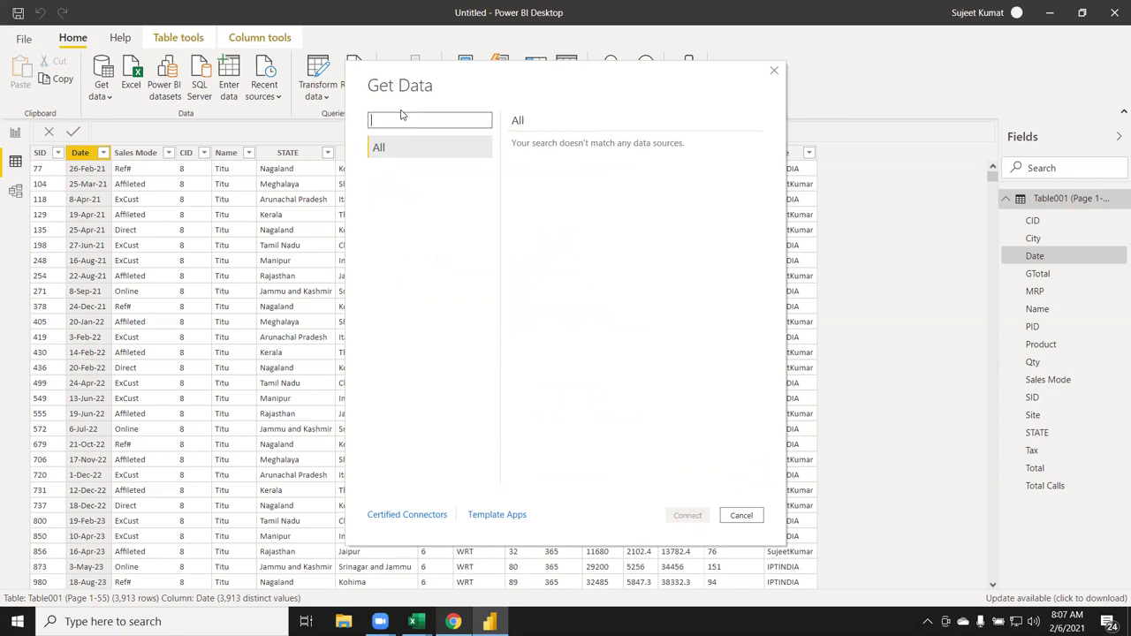
{"action": "type", "text": "Google"}
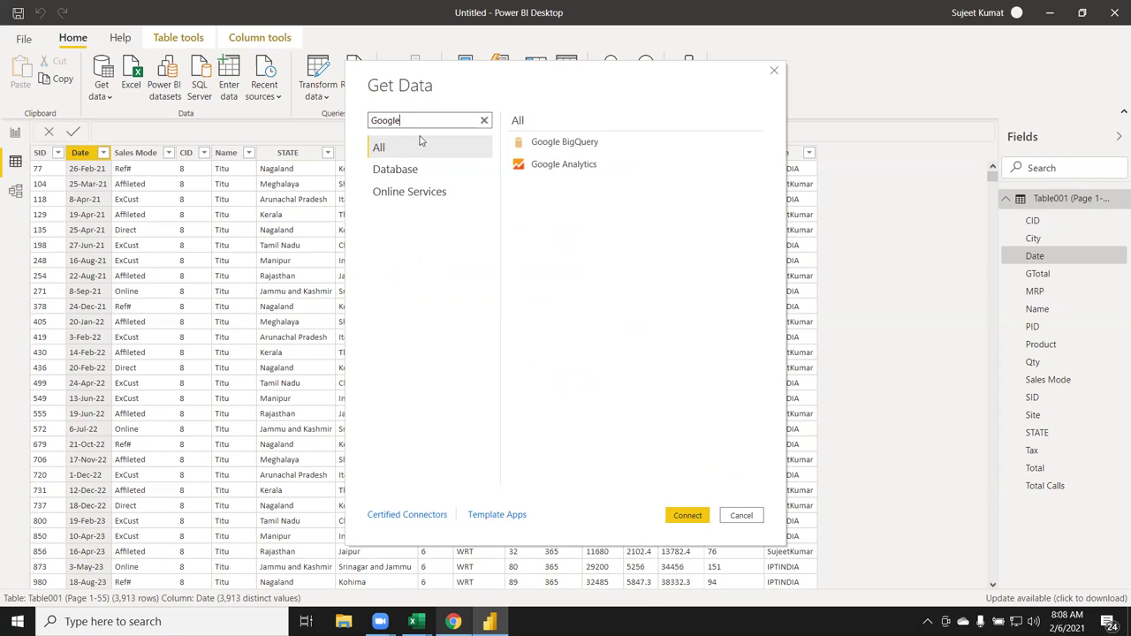
{"action": "left_click", "coordinate": [409, 193]}
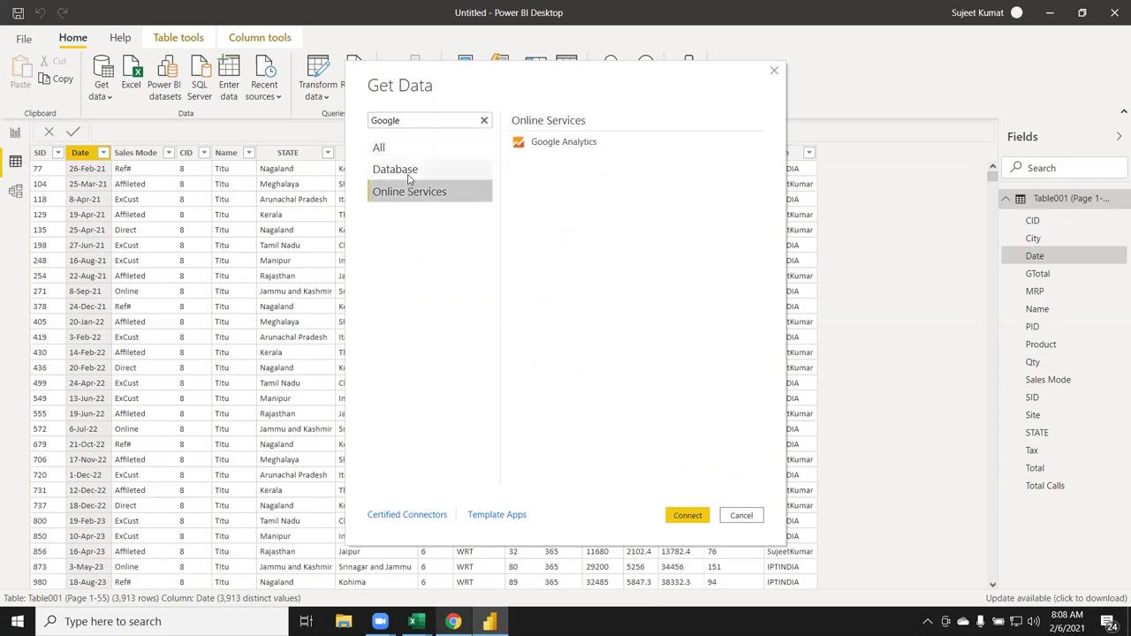
{"action": "left_click", "coordinate": [409, 172]}
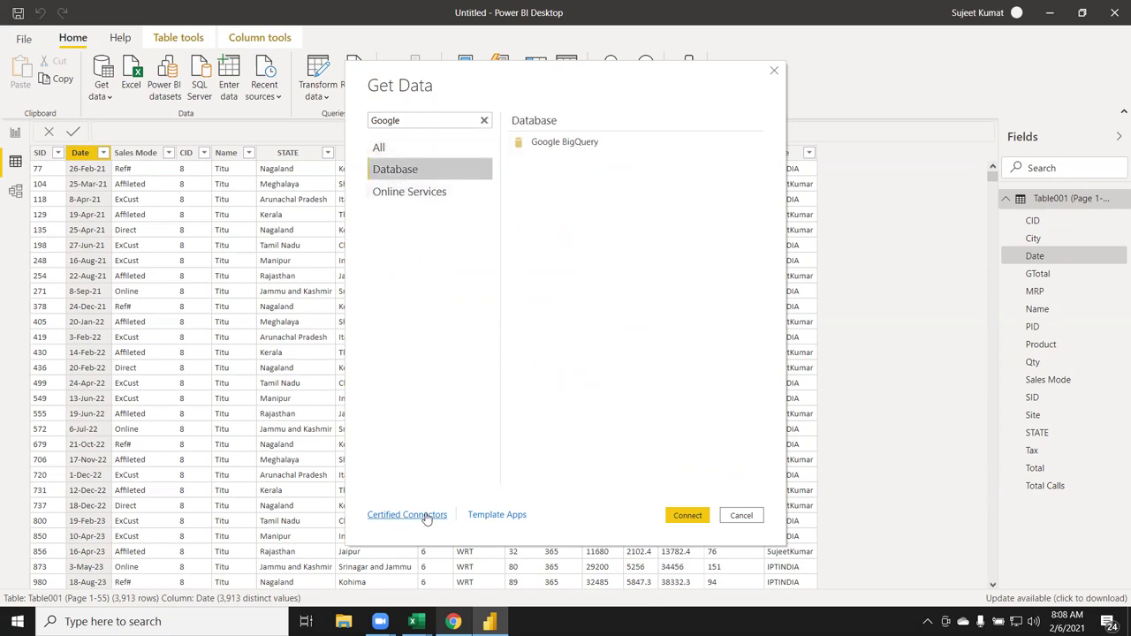
Replace the search with 'dro', then clear it so the full catalog is listed.
{"action": "left_click", "coordinate": [482, 119]}
{"action": "type", "text": "dr"}
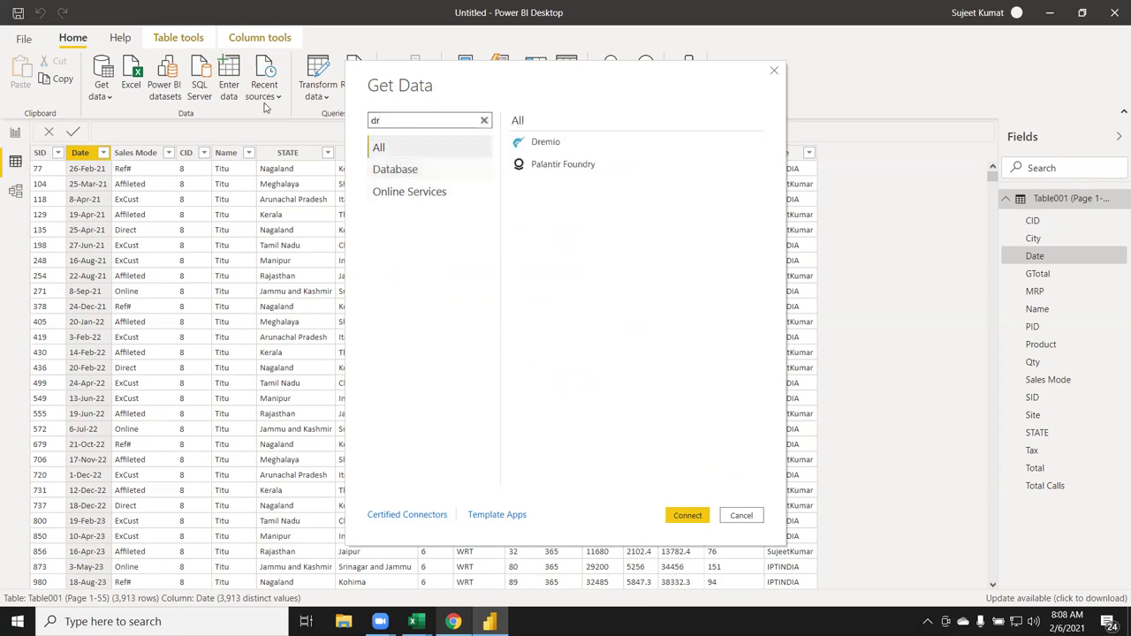
{"action": "type", "text": "o"}
{"action": "key", "text": "BackSpace"}
{"action": "key", "text": "BackSpace"}
{"action": "key", "text": "BackSpace"}
{"action": "key", "text": "BackSpace"}
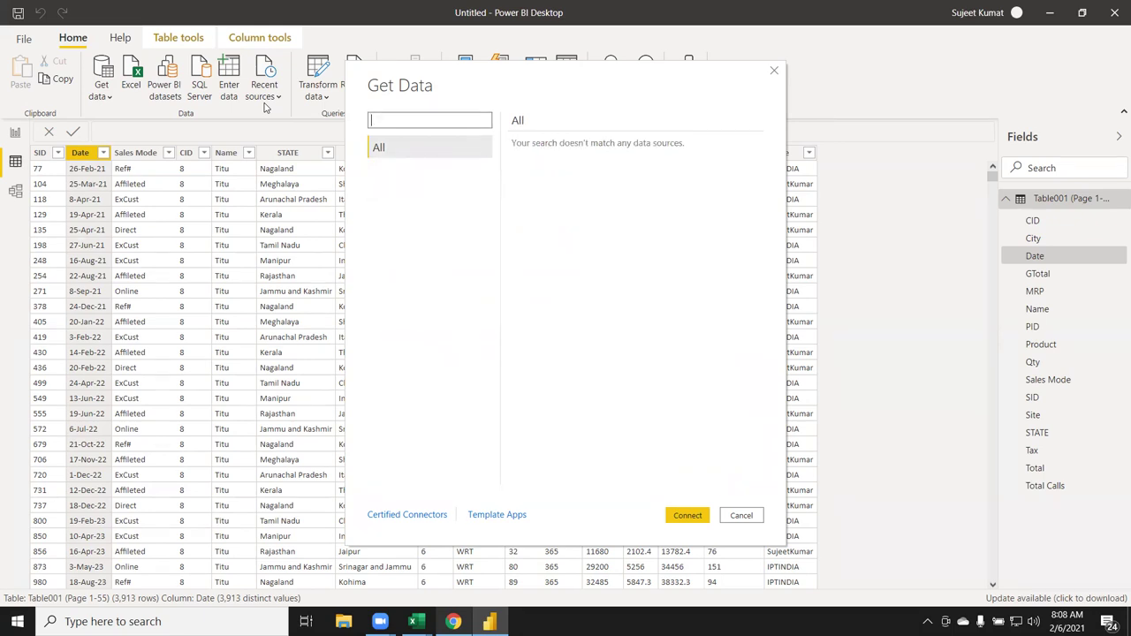
Close the Get Data catalog and inspect Table001's Total and MRP columns in data view.
{"action": "left_click", "coordinate": [774, 71]}
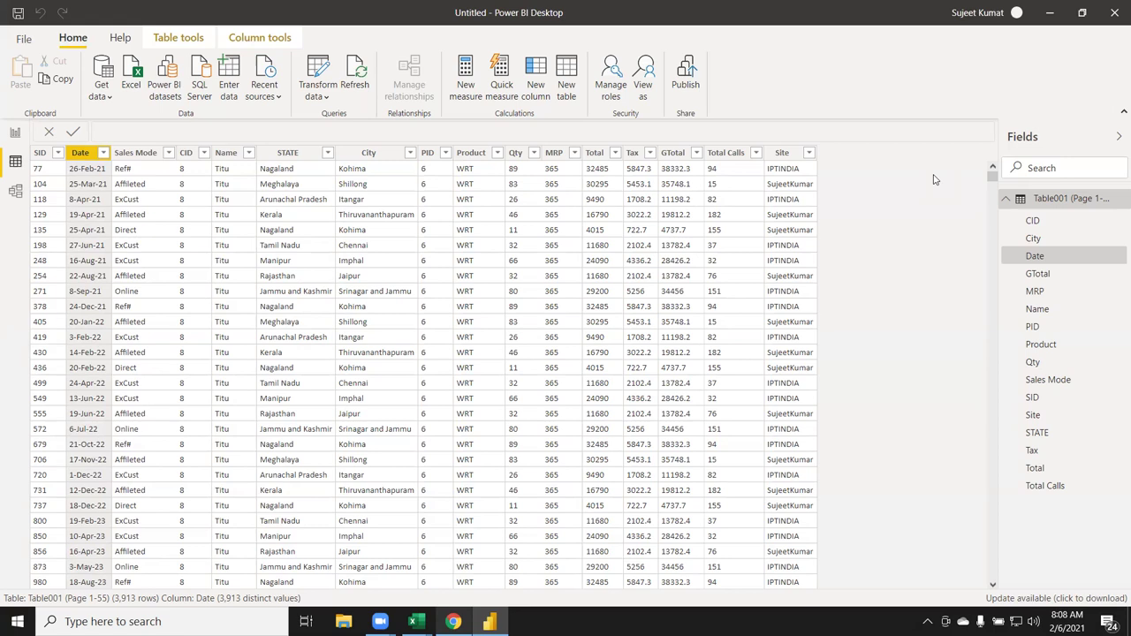
{"action": "left_click", "coordinate": [593, 252]}
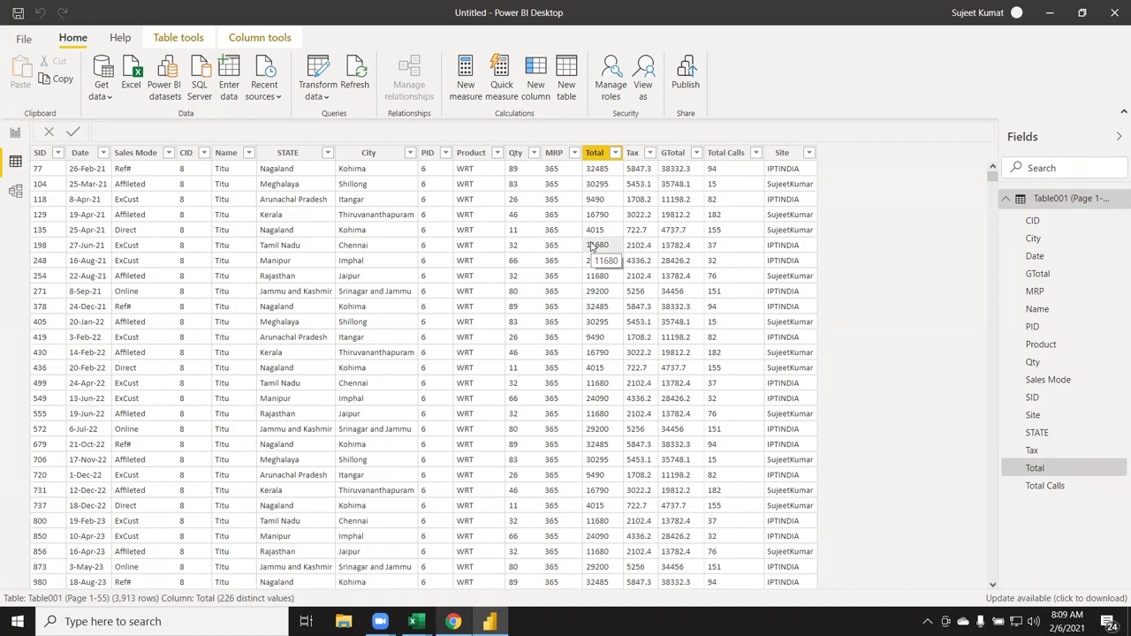
{"action": "left_click", "coordinate": [554, 231]}
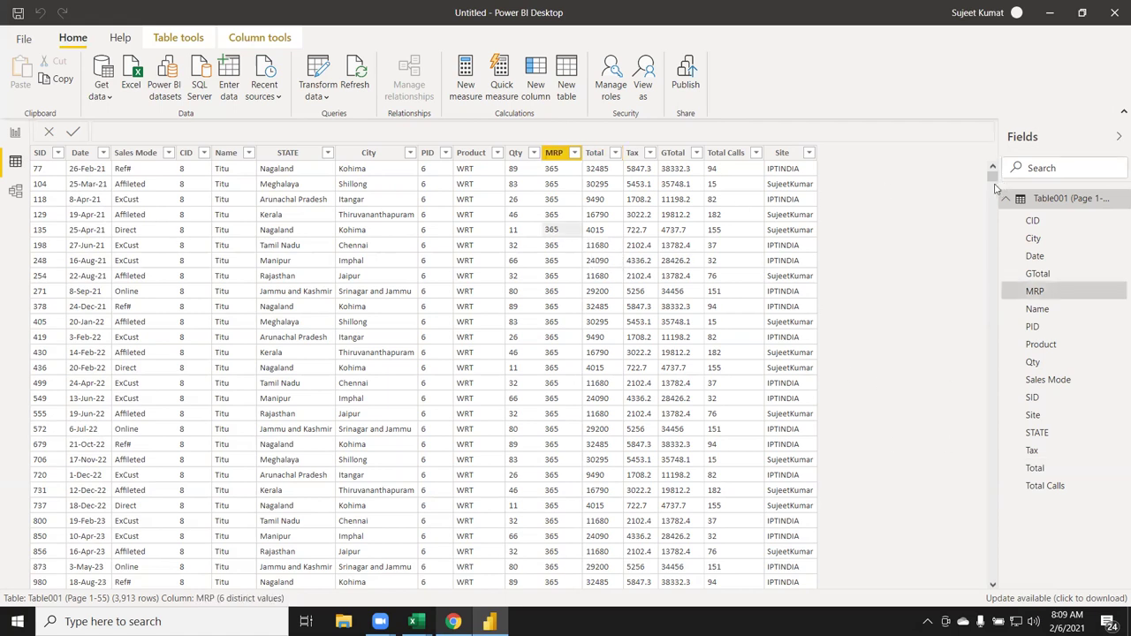
{"action": "left_click", "coordinate": [15, 133]}
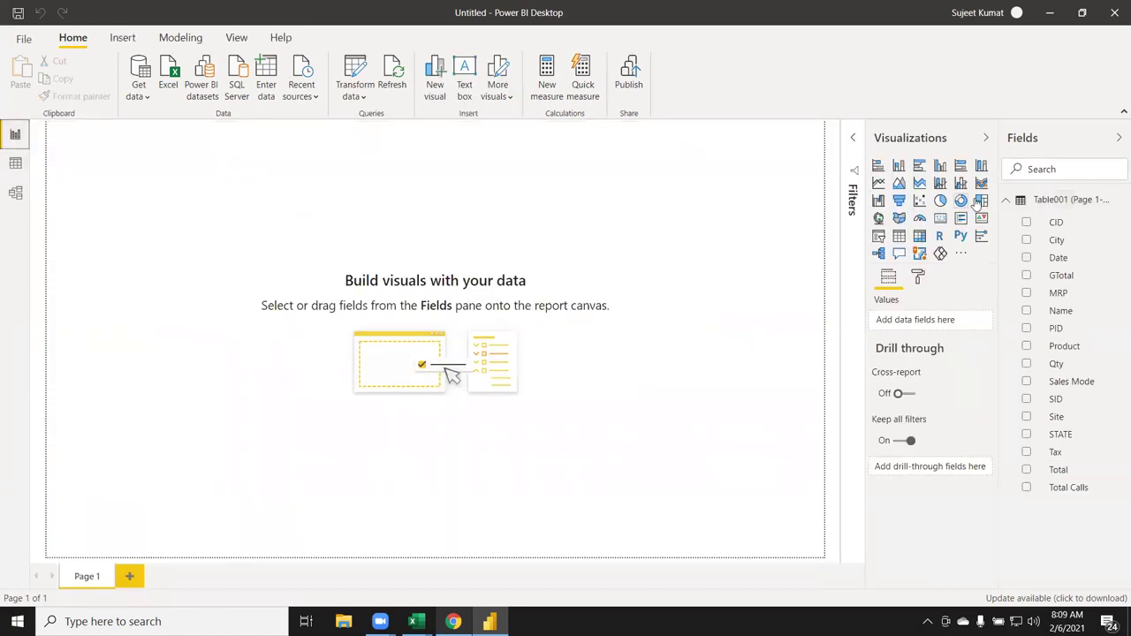